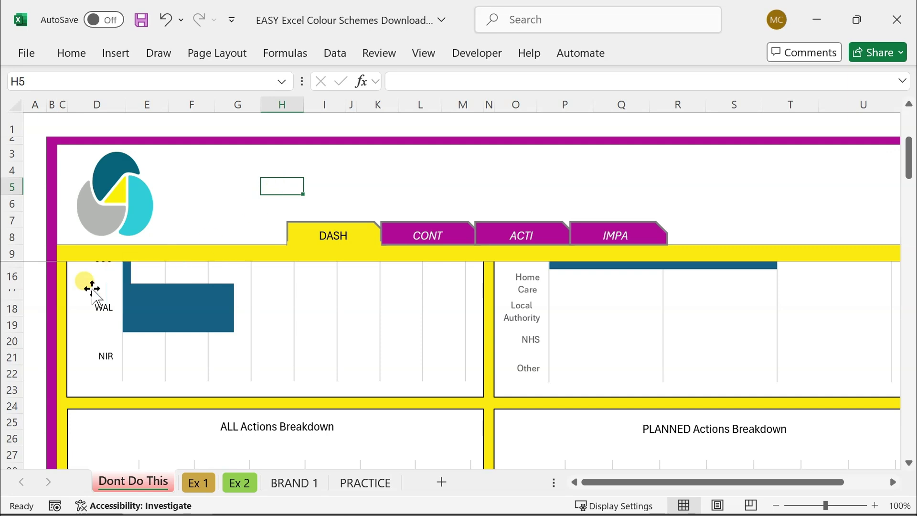
Select cells C18 and B7, then move through Ex 1 to the Ex 2 template sheet.
left_click(59, 304)
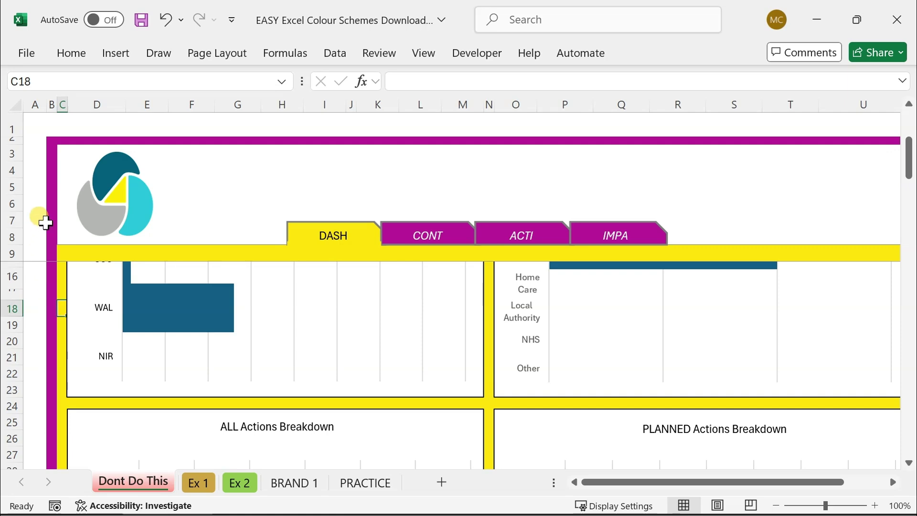
left_click(53, 214)
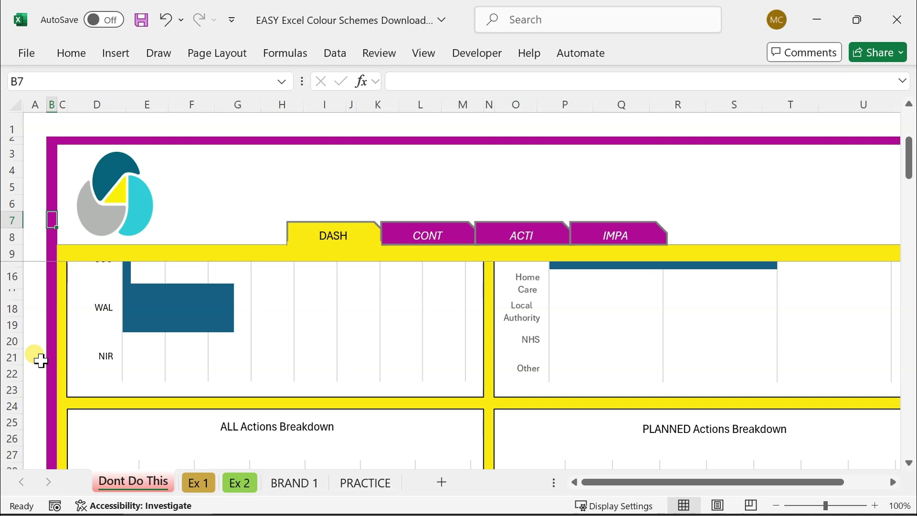
left_click(194, 487)
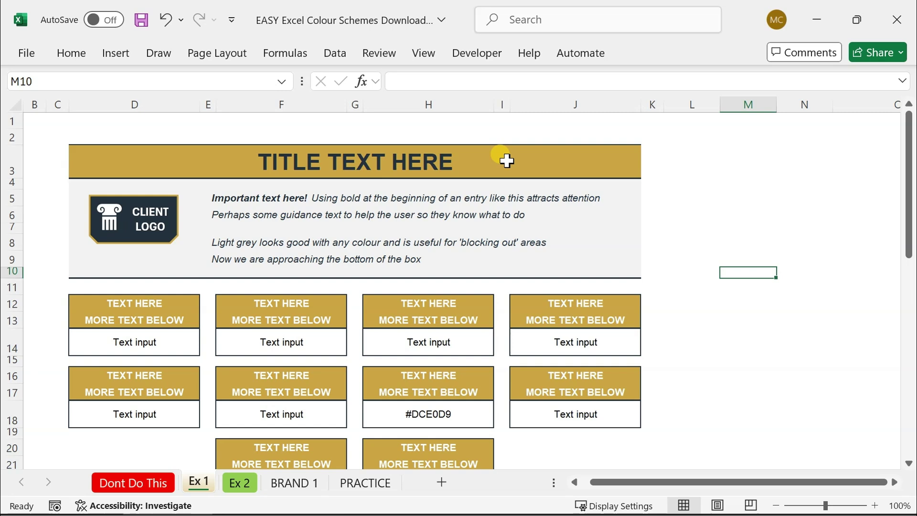
left_click(240, 482)
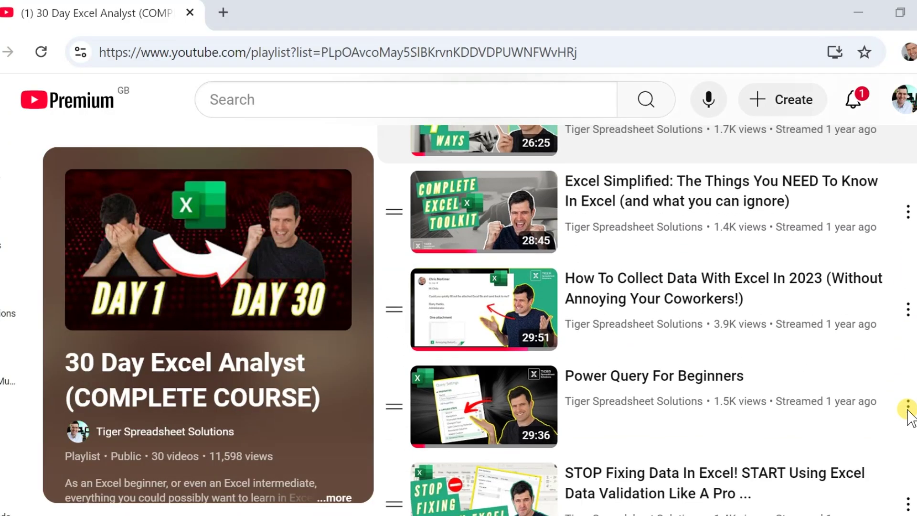
scroll(906, 410, "down", 5)
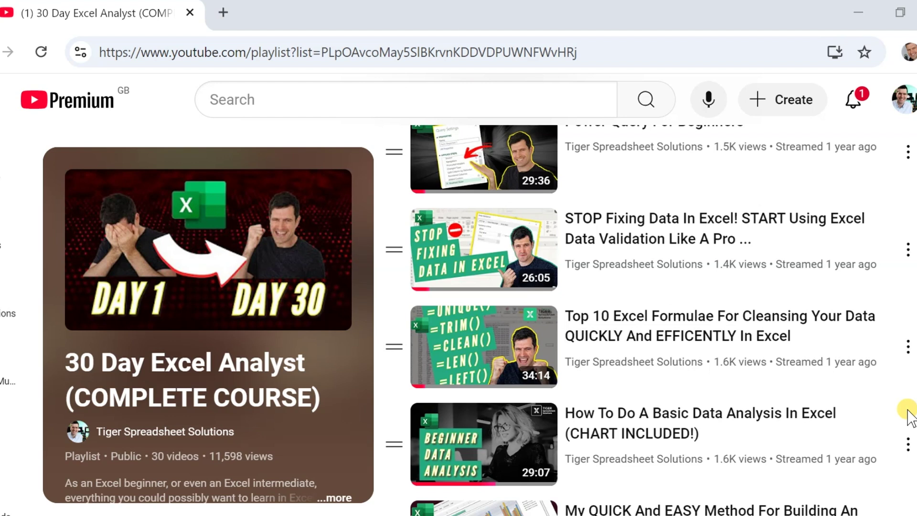
scroll(908, 412, "down", 5)
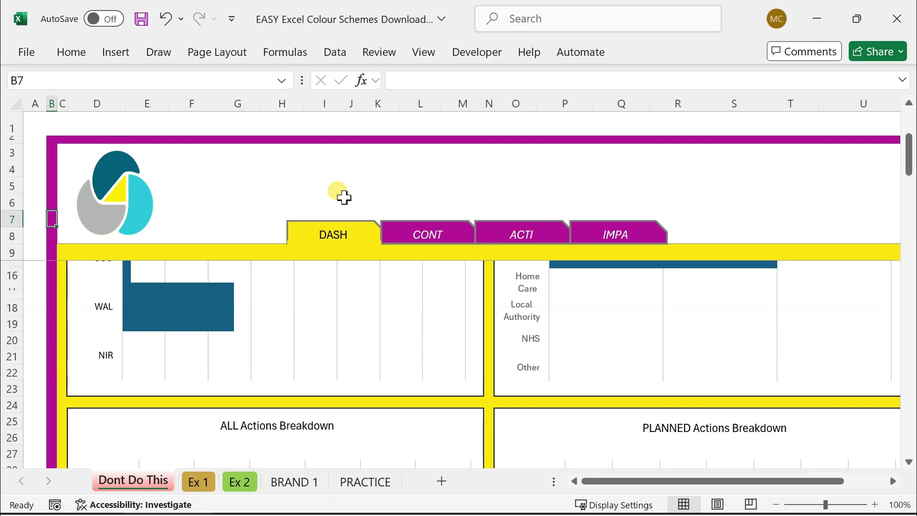
Go to the Ex 1 sheet and select its merged TITLE TEXT HERE cell D3.
left_click(193, 484)
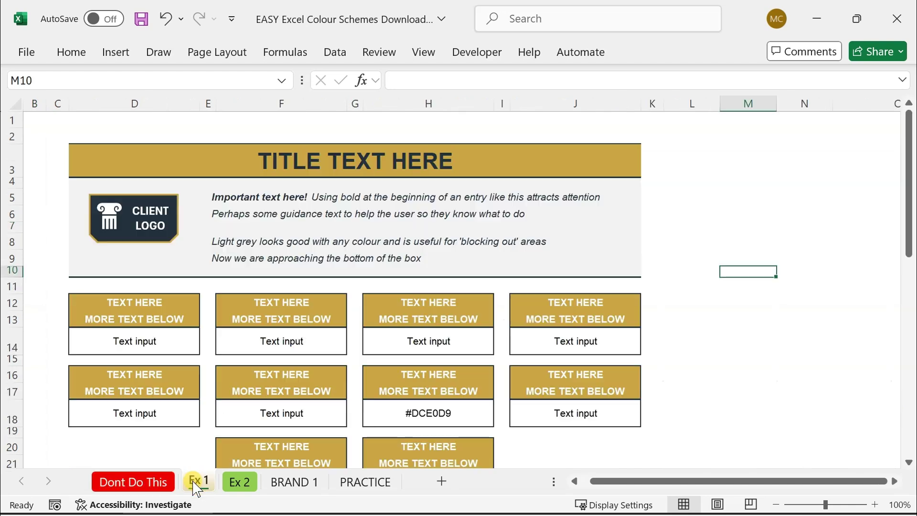
left_click(398, 148)
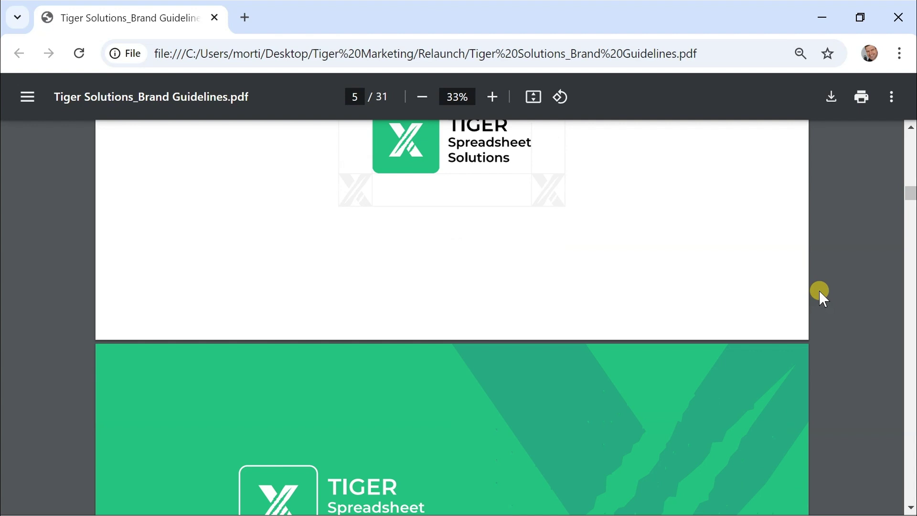
Scroll the brand guidelines PDF down to the colour palette table on page 7.
scroll(819, 292, "down", 2)
scroll(819, 293, "down", 3)
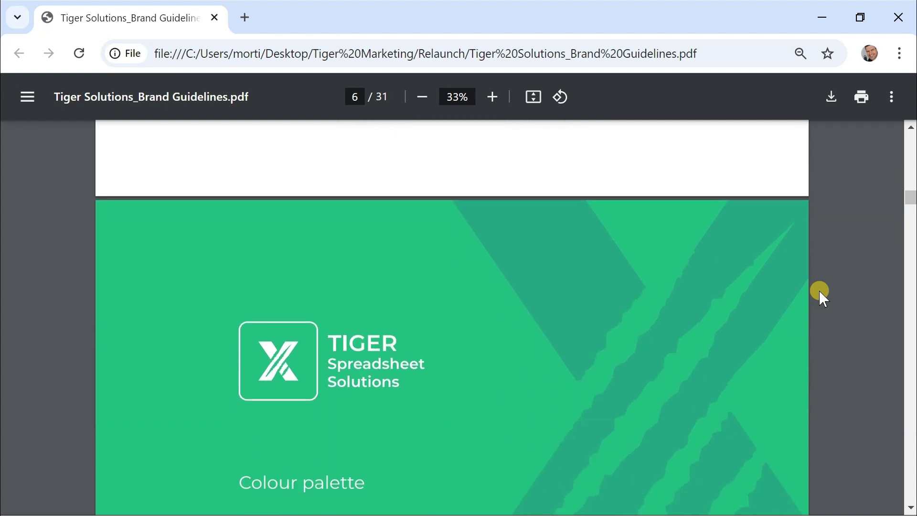
scroll(819, 293, "down", 3)
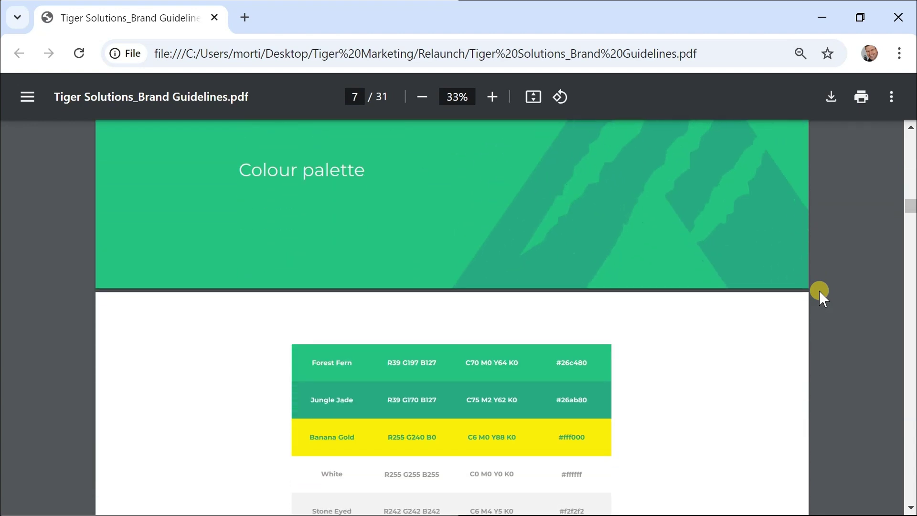
scroll(819, 292, "down", 2)
scroll(818, 290, "down", 1)
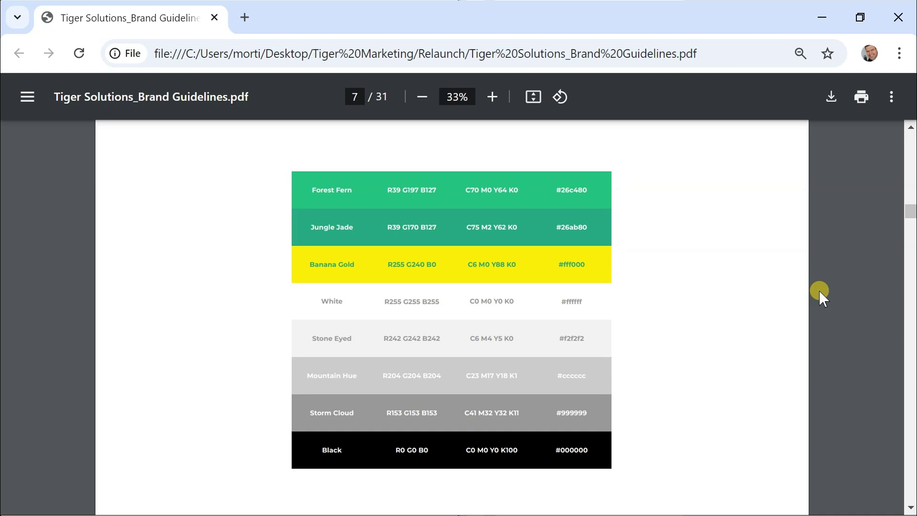
scroll(818, 291, "down", 2)
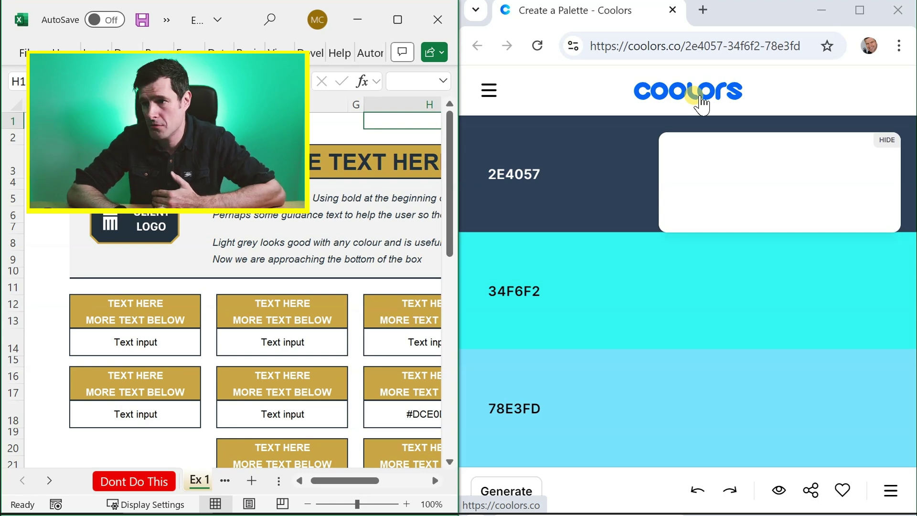
Replace Coolors' first colour 2E4057 with 24323D, sampled from the Excel client logo.
left_click(515, 178)
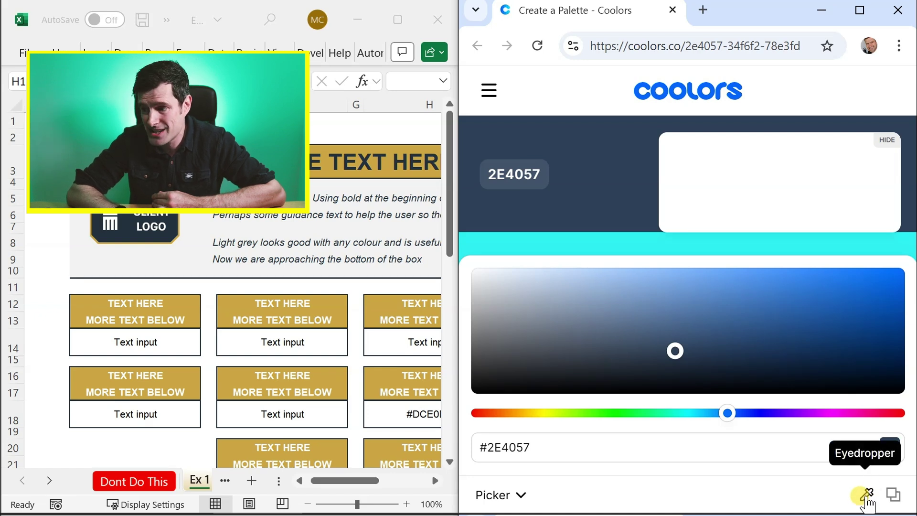
left_click(866, 497)
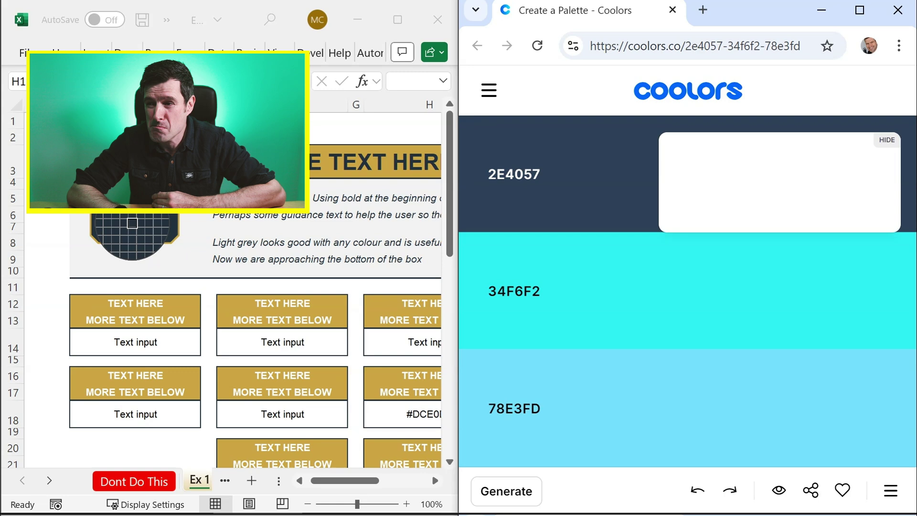
left_click(132, 224)
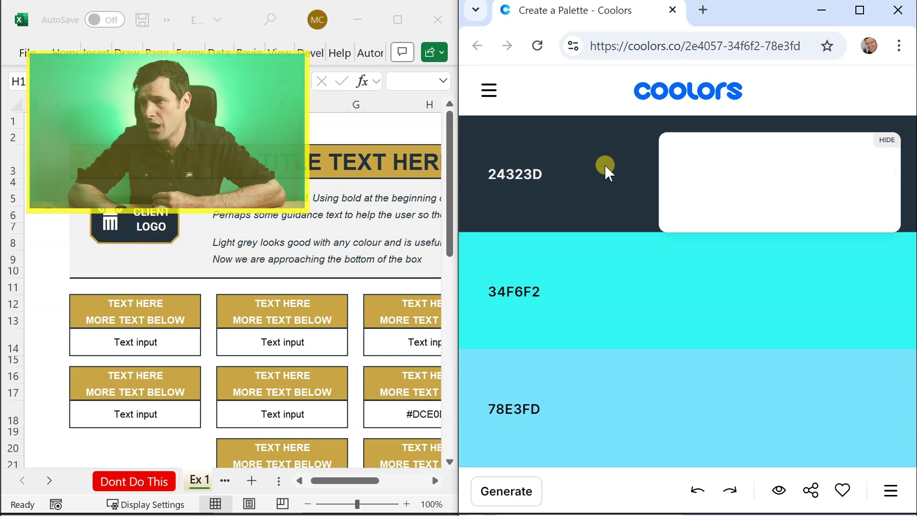
left_click(866, 12)
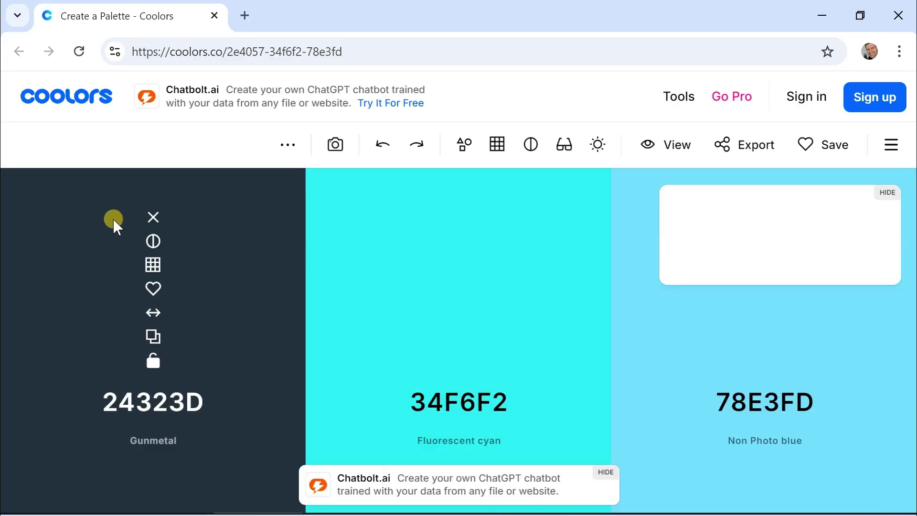
Lock Gunmetal 24323D and regenerate until Battleship gray and Celadon appear.
left_click(153, 363)
key("space")
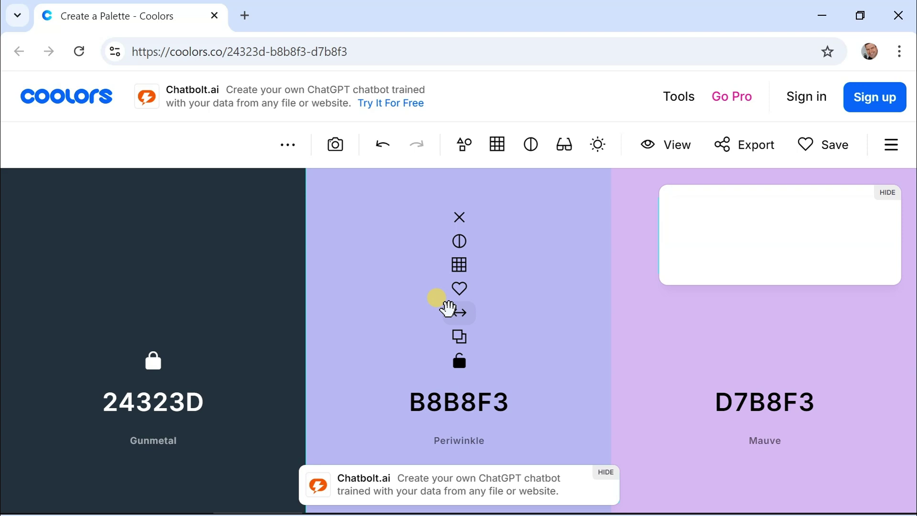
key("space")
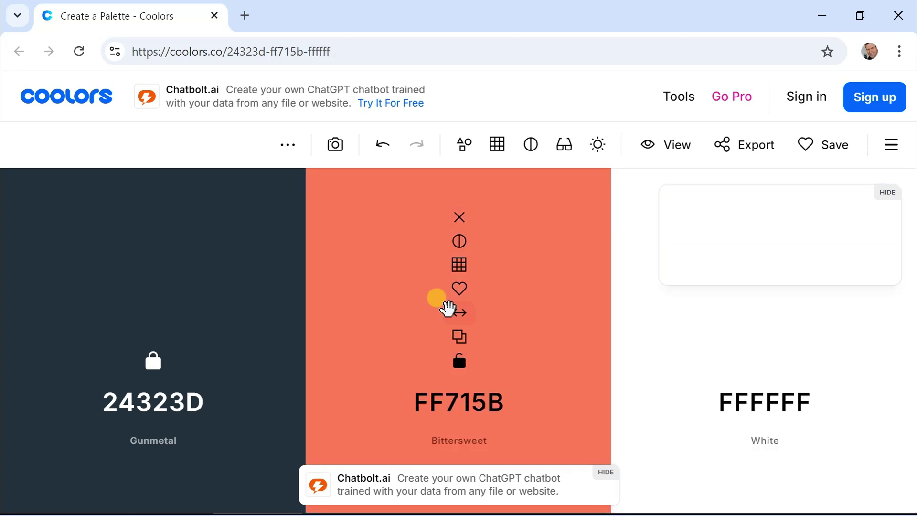
key("space")
key("space")
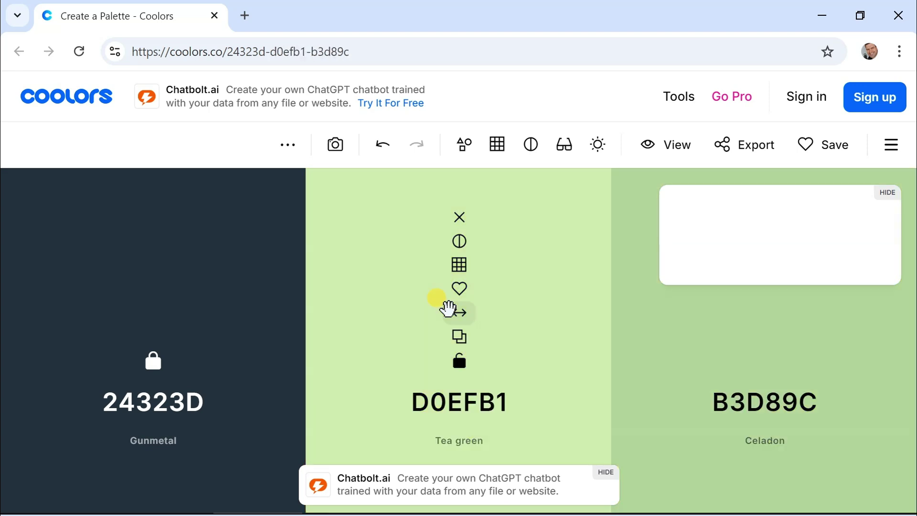
key("space")
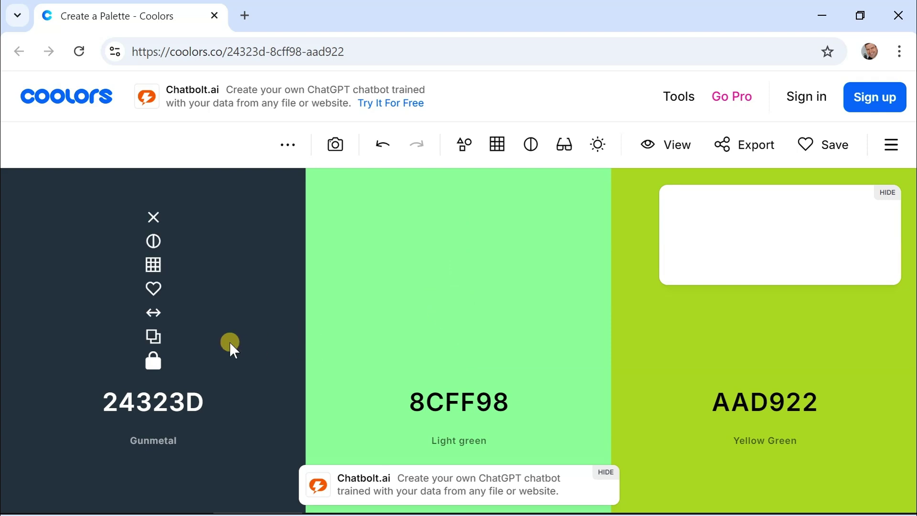
key("space")
key("space")
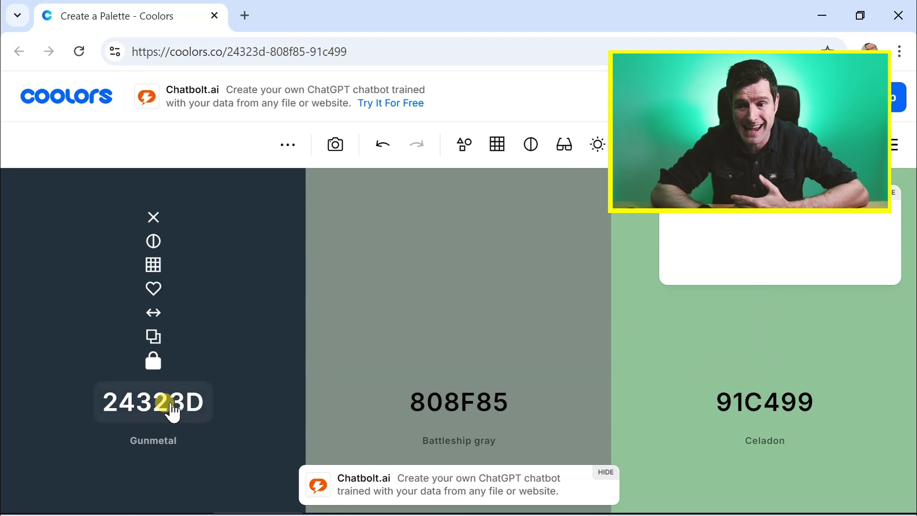
Select the #808F85 hex code in its editor, then open the 91C499 Celadon editor.
left_click(440, 401)
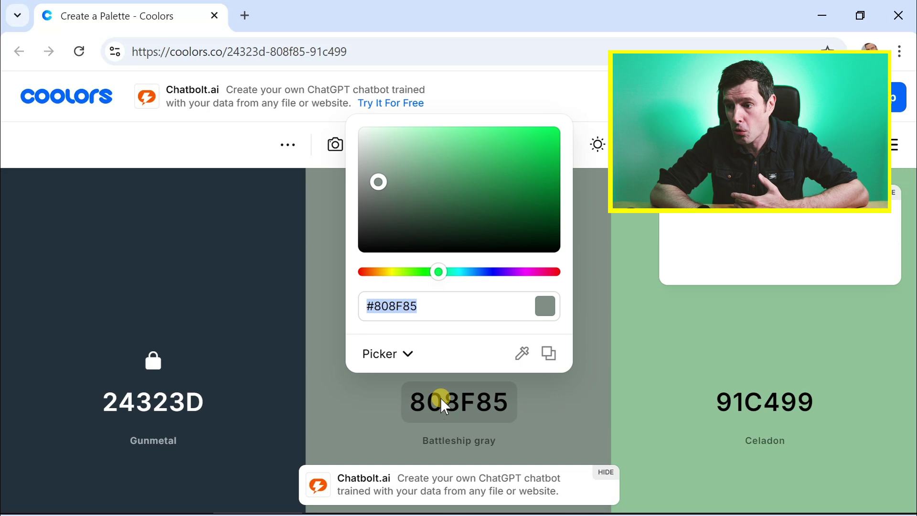
left_click(416, 306)
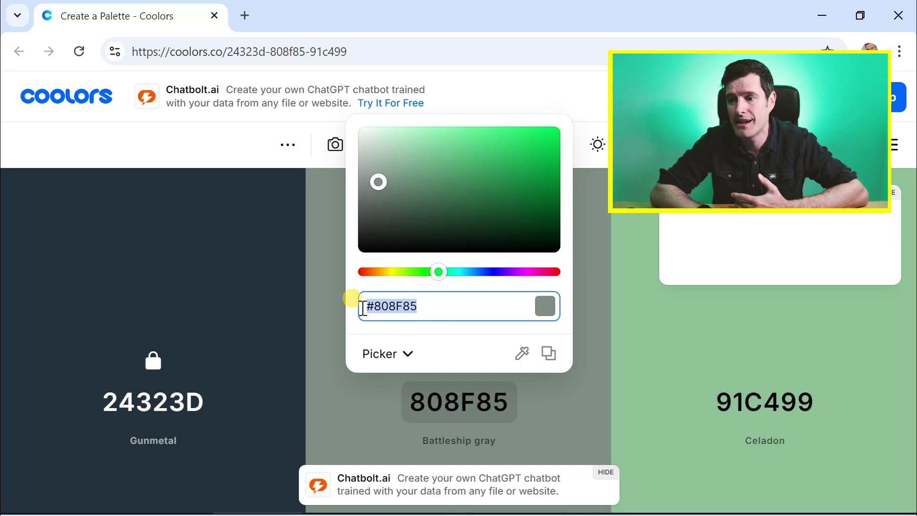
left_click_drag(363, 308, 431, 306)
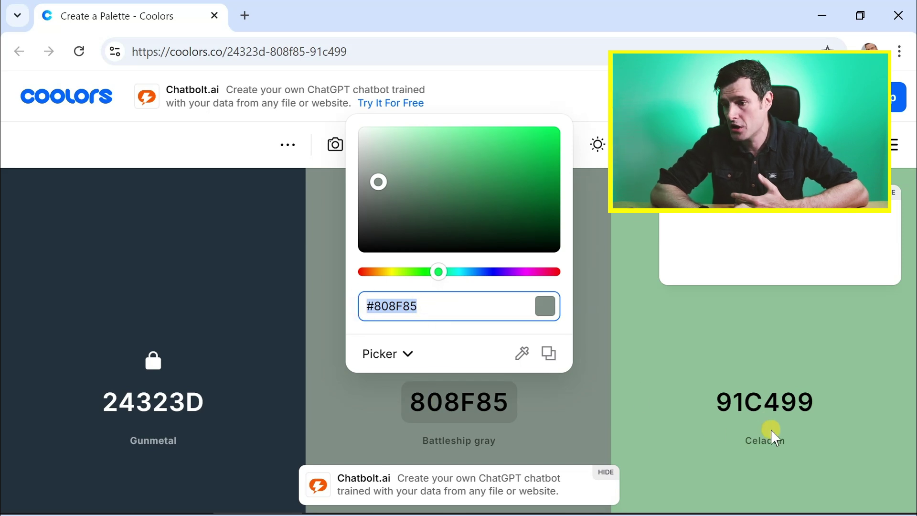
left_click(781, 405)
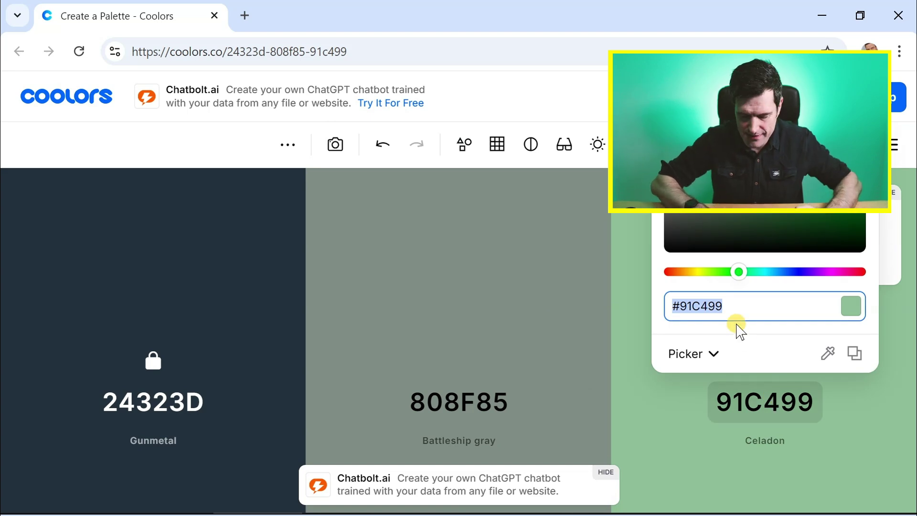
Bring Excel full-screen and review the law firm's BARRISTER BLUE palette on BRAND 1.
key("super+Right")
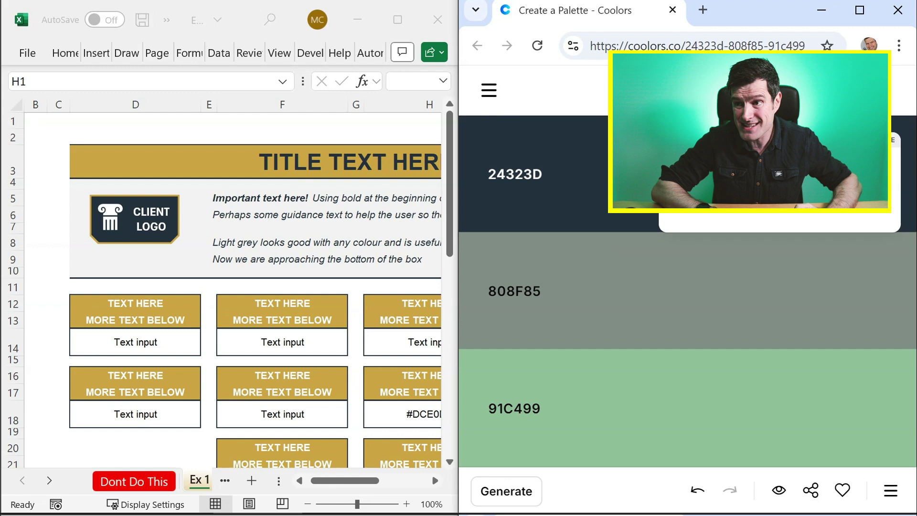
left_click(408, 18)
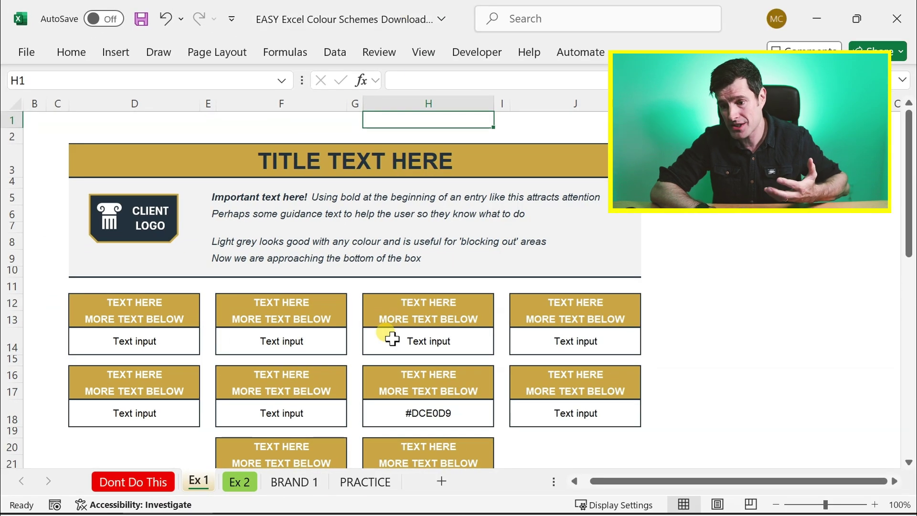
left_click(293, 492)
scroll(528, 291, "up", 5)
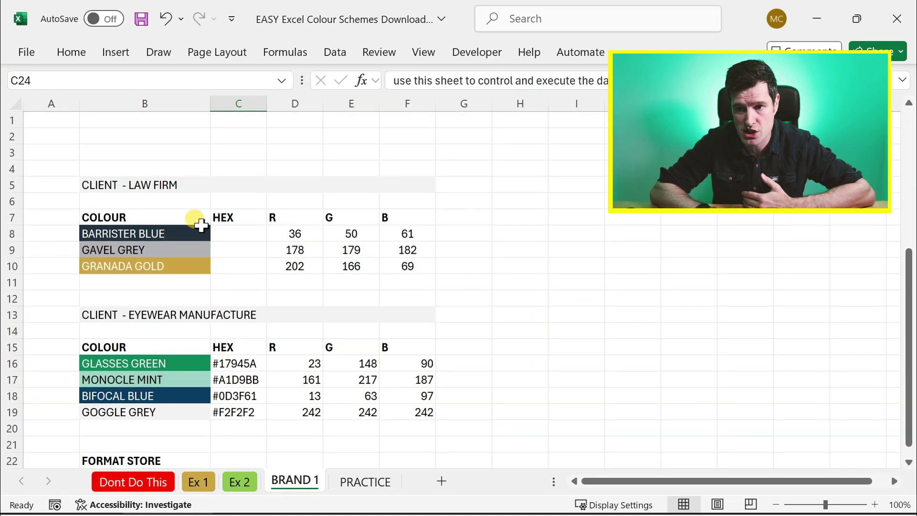
left_click(159, 232)
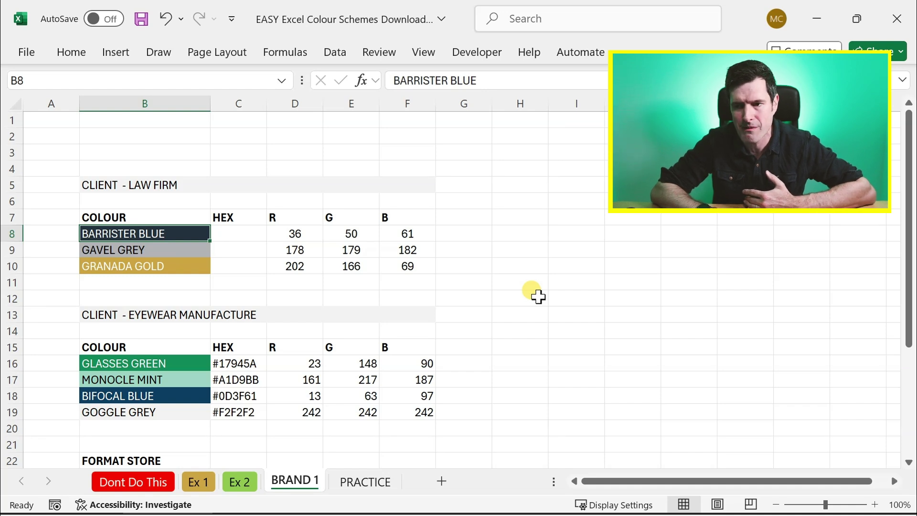
key("shift+Down")
key("shift+Down")
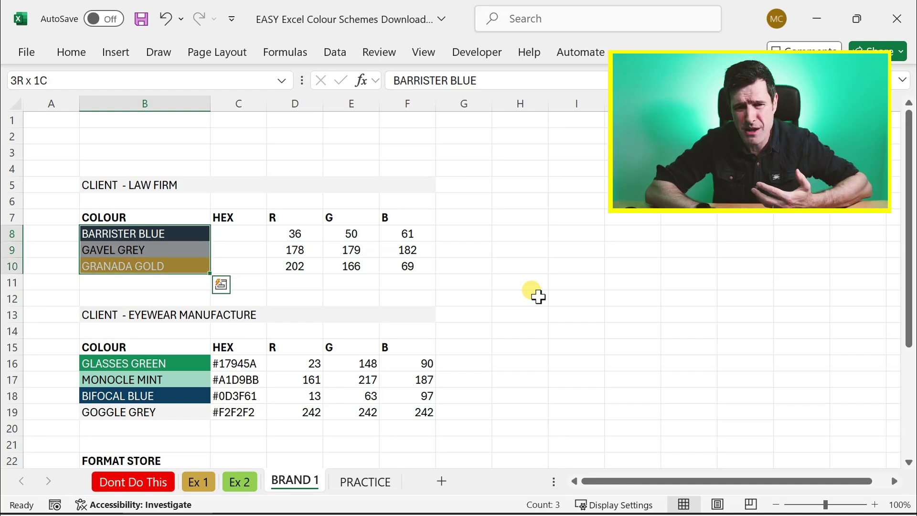
left_click(182, 236)
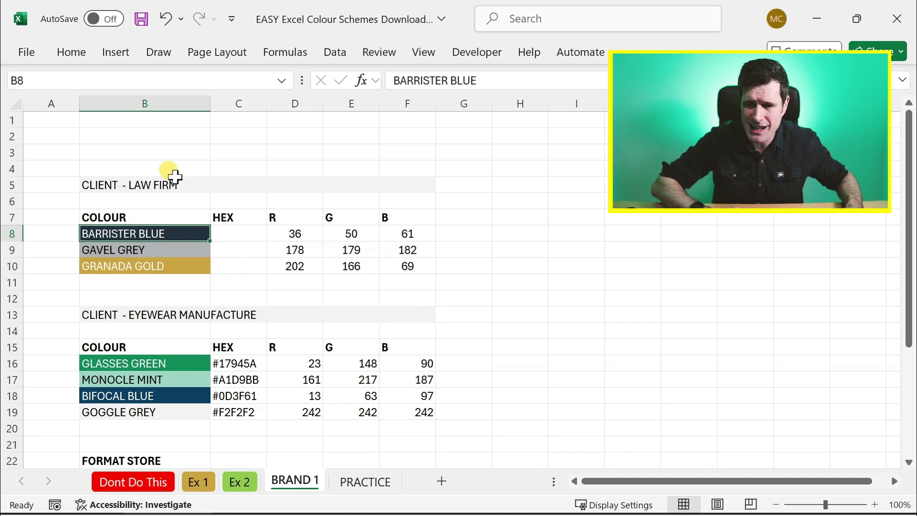
left_click_drag(176, 179, 557, 279)
key("Down")
key("Down")
key("Down")
key("Down")
key("Down")
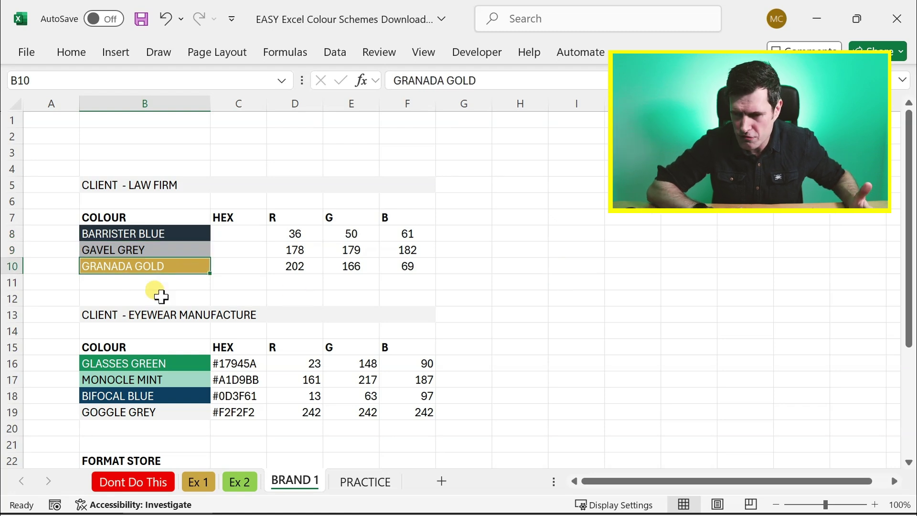
Review the eyewear client's heading and GLASSES GREEN colour swatches.
scroll(388, 261, "down", 2)
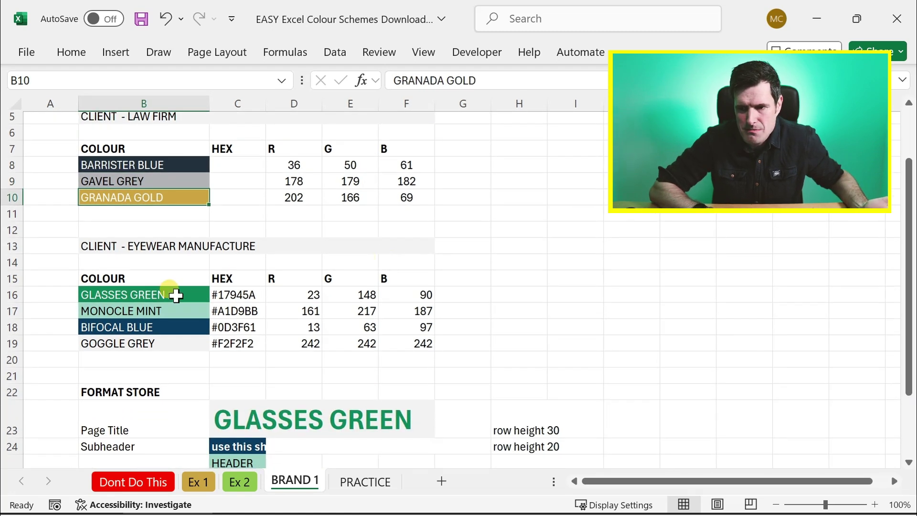
left_click(161, 293)
left_click(209, 247)
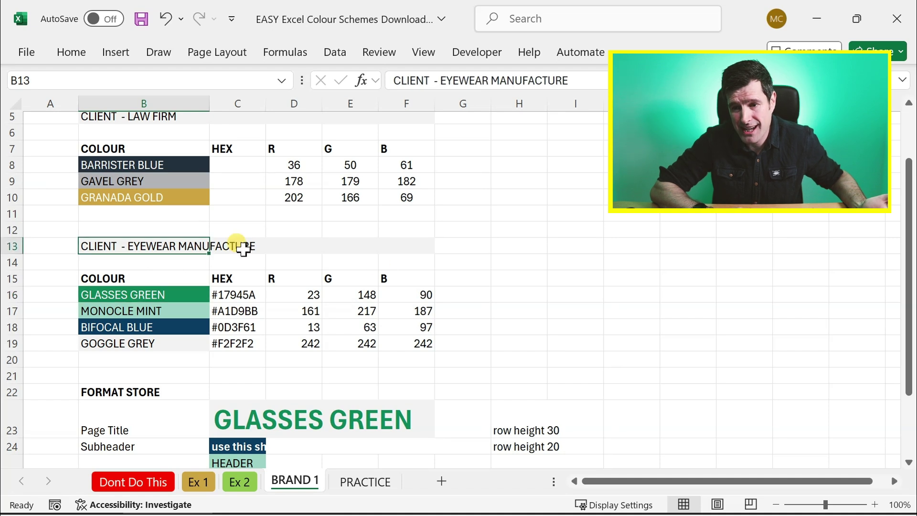
key("shift+Right")
key("shift+Right")
key("shift+Right")
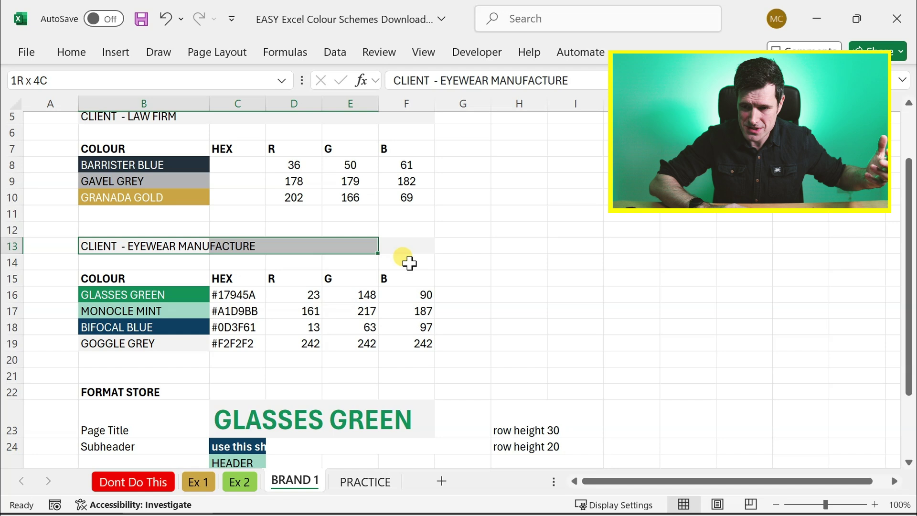
left_click(167, 294)
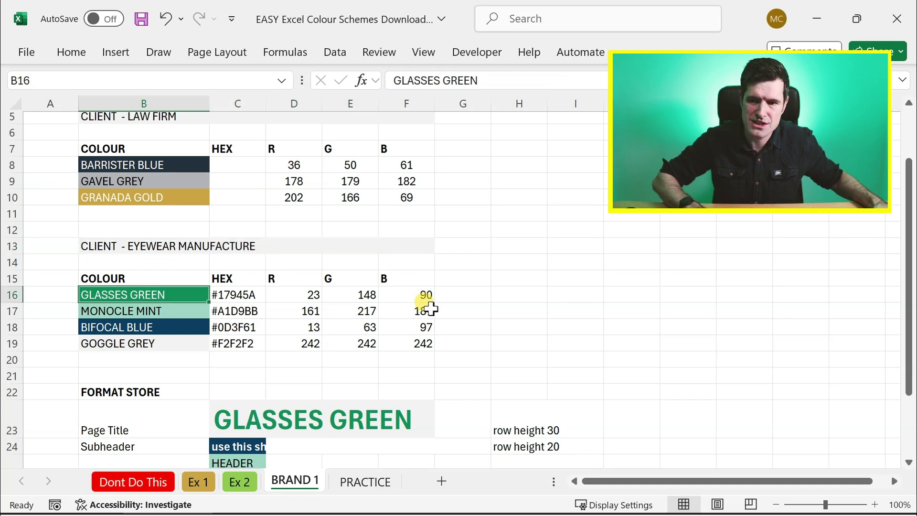
key("Down")
key("Down")
key("Down")
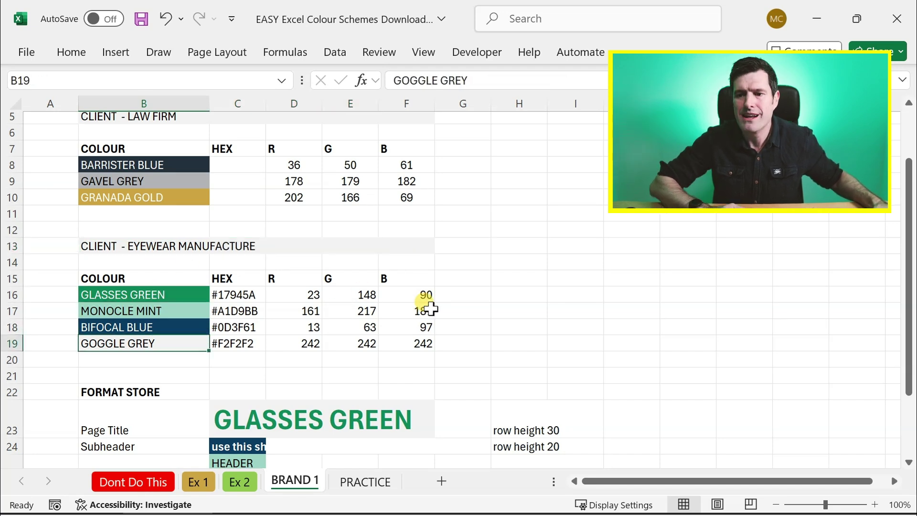
left_click(196, 288)
key("shift+Down")
key("shift+Down")
key("shift+Down")
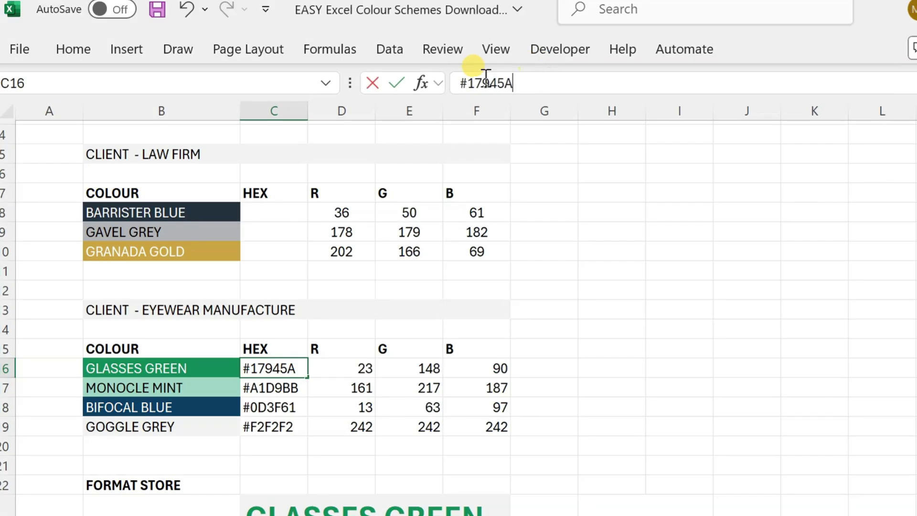
Copy the Glasses Green hex code #17945A from the formula bar and select empty cell G13.
triple_click(473, 83)
key("ctrl+c")
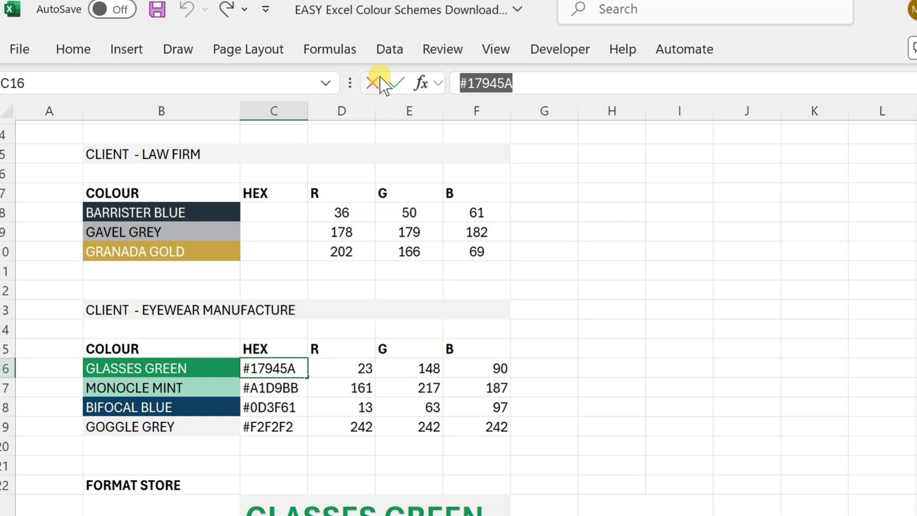
left_click(373, 83)
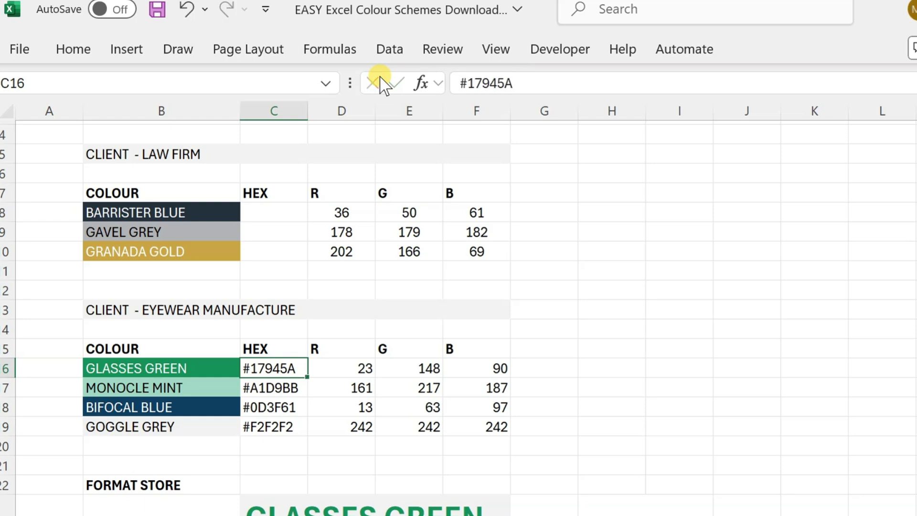
left_click(530, 311)
Give G13 a custom fill of hex #17945A through More Colors.
left_click(80, 53)
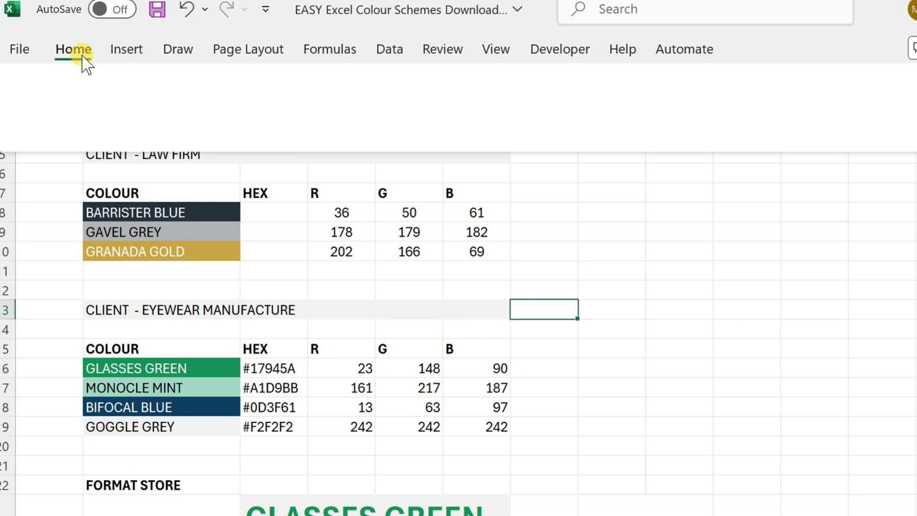
left_click(185, 130)
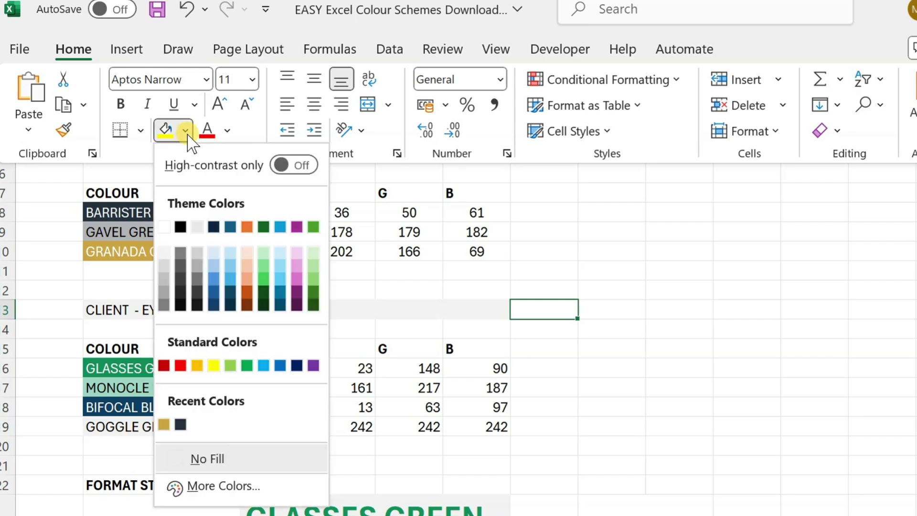
left_click(228, 487)
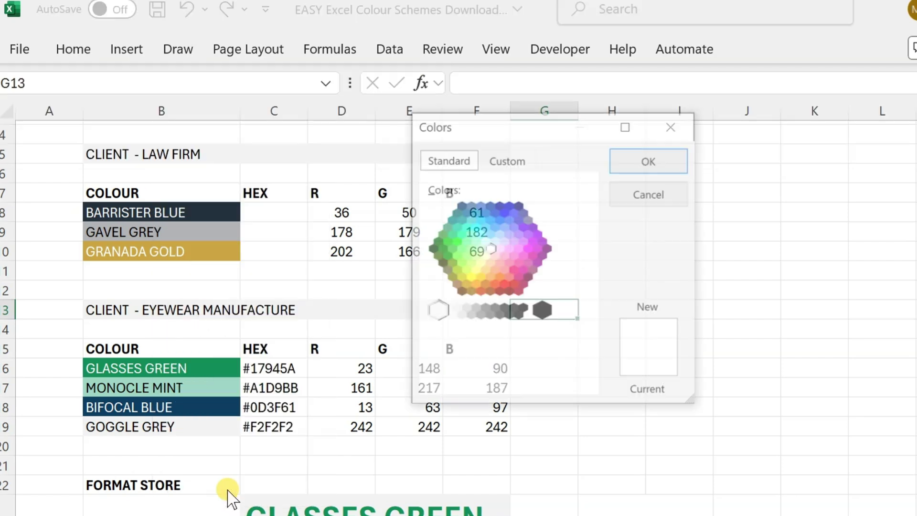
left_click(508, 159)
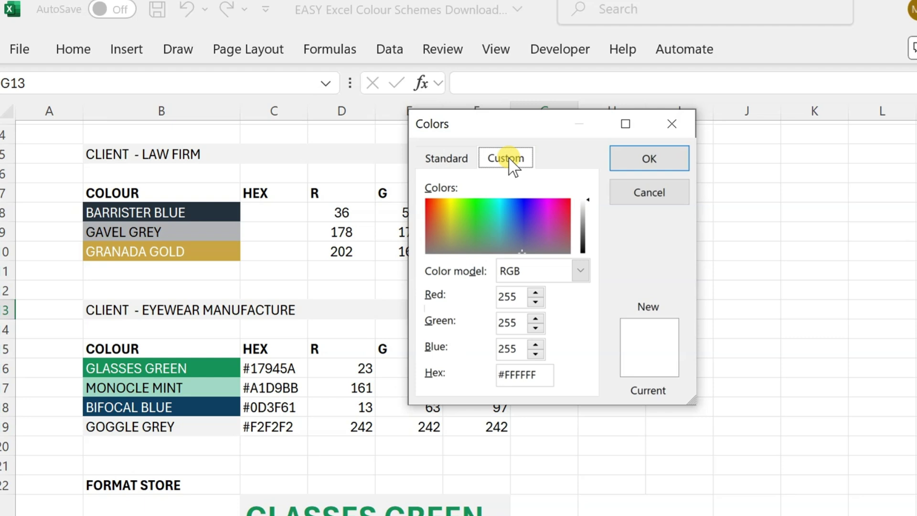
left_click_drag(541, 374, 467, 372)
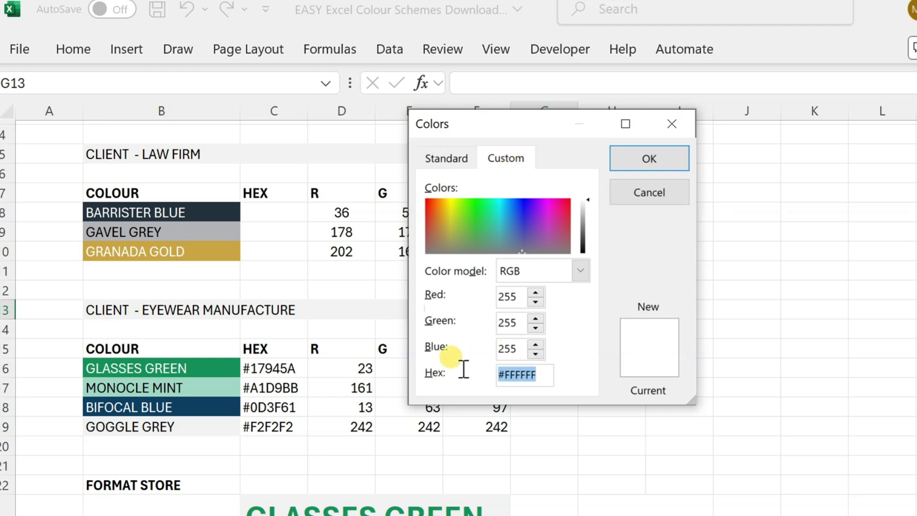
key("ctrl+v")
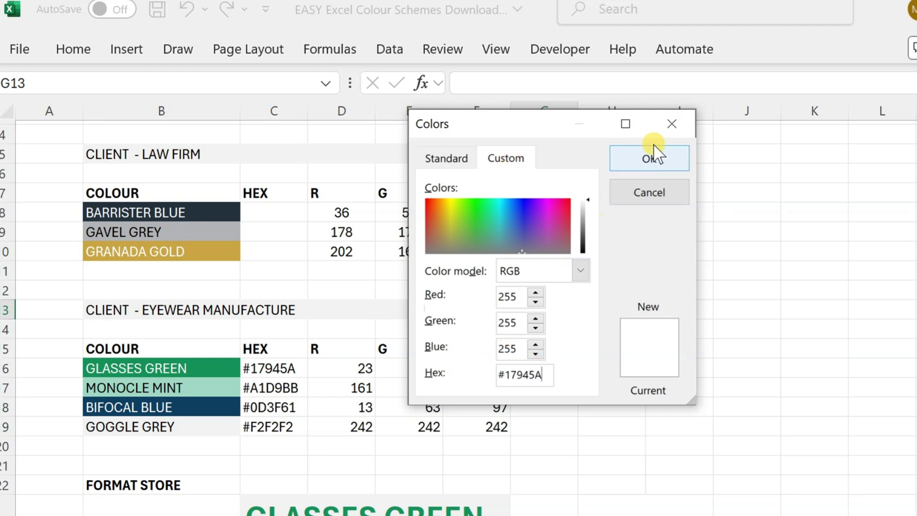
left_click(657, 163)
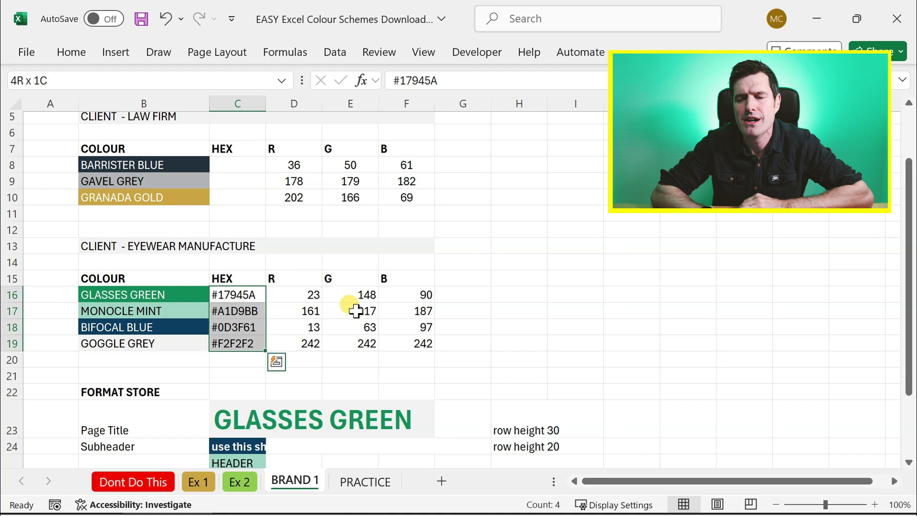
Check the GLASSES GREEN colour name and hex code cells.
scroll(356, 310, "down", 2)
left_click(150, 229)
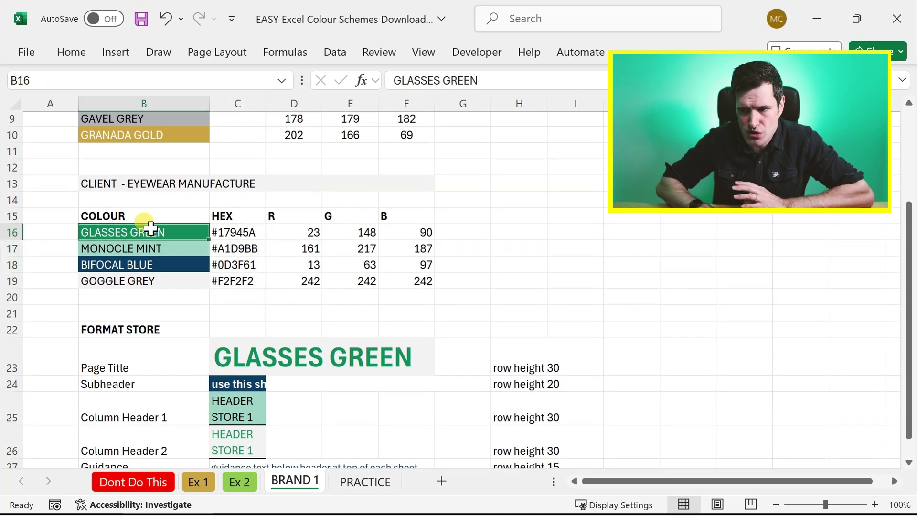
left_click(245, 232)
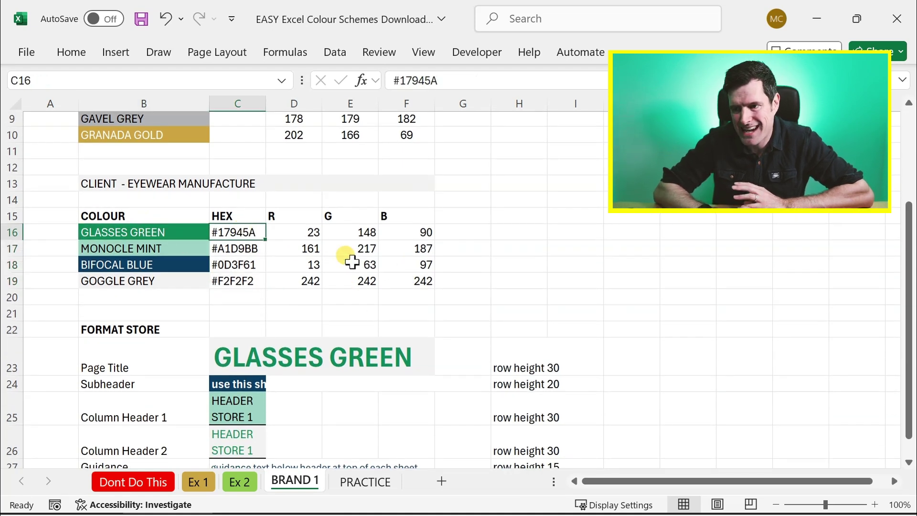
scroll(352, 260, "down", 3)
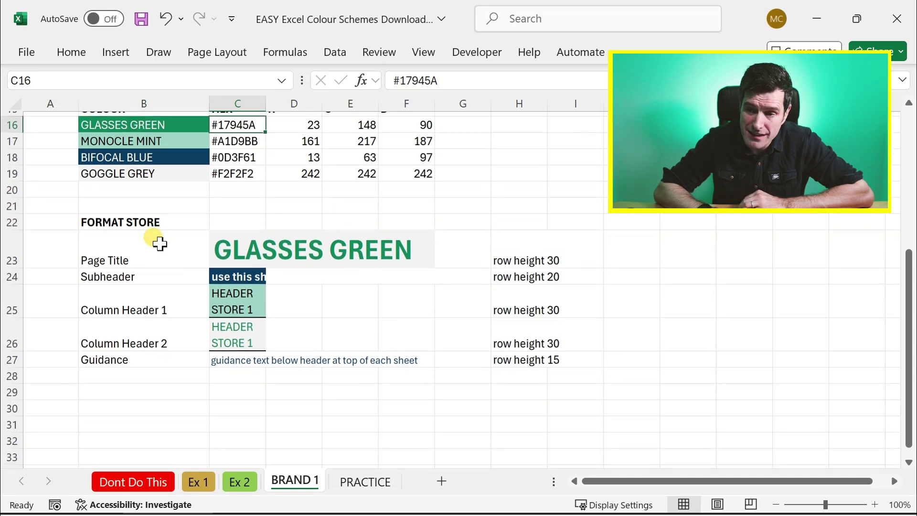
Select the FORMAT STORE heading and the Page Title sample with its row height 30 note.
left_click(160, 222)
left_click_drag(398, 228, 397, 228)
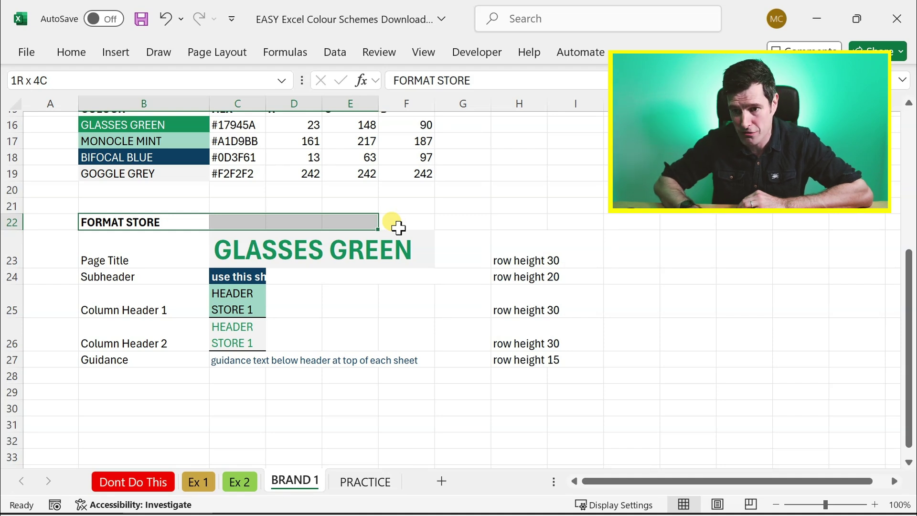
key("Down")
key("Right")
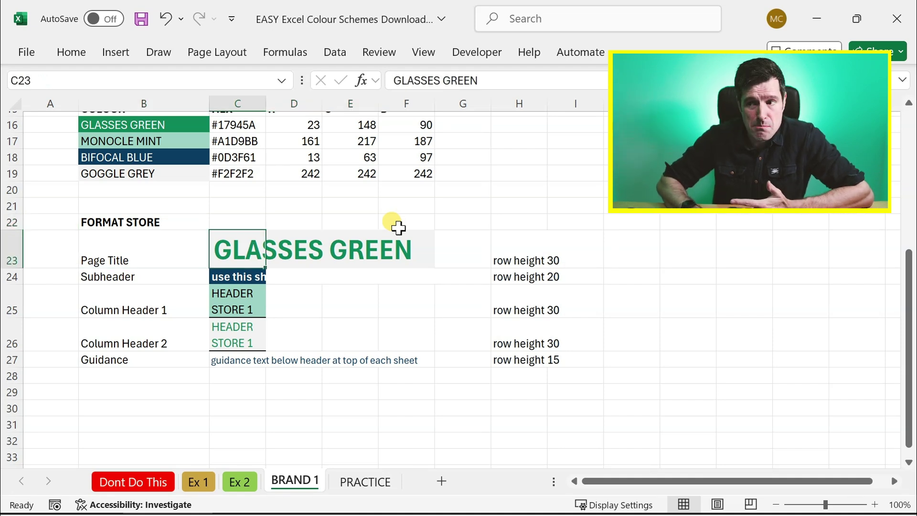
key("shift+Right")
key("shift+Right")
key("shift+Right")
key("Right")
key("Right")
key("Right")
key("Right")
key("Right")
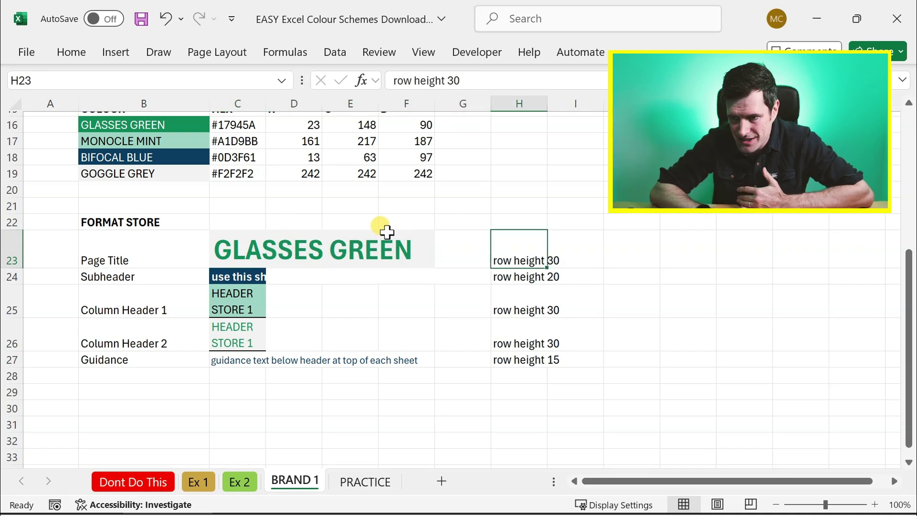
Reselect the page title sample cells and inspect their formatting on the Home ribbon.
left_click(310, 248)
key("Left")
key("shift+Right")
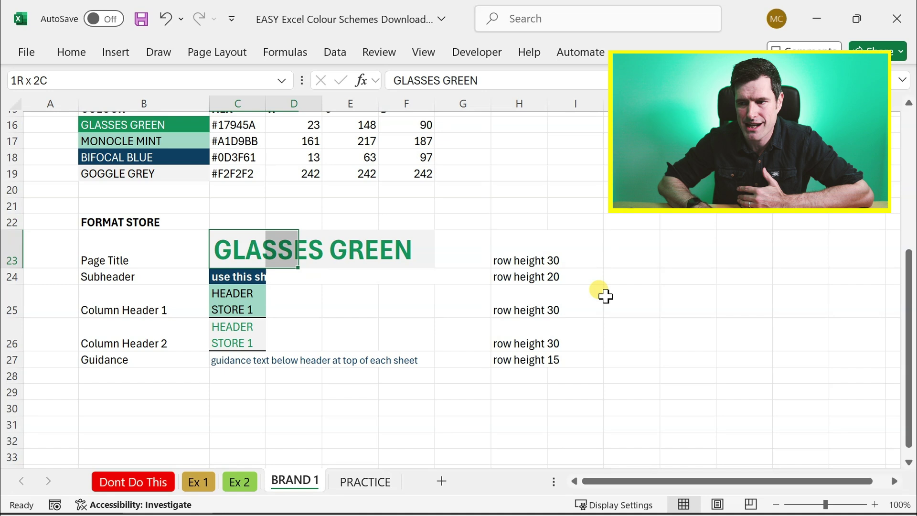
key("shift+Right")
key("shift+Right")
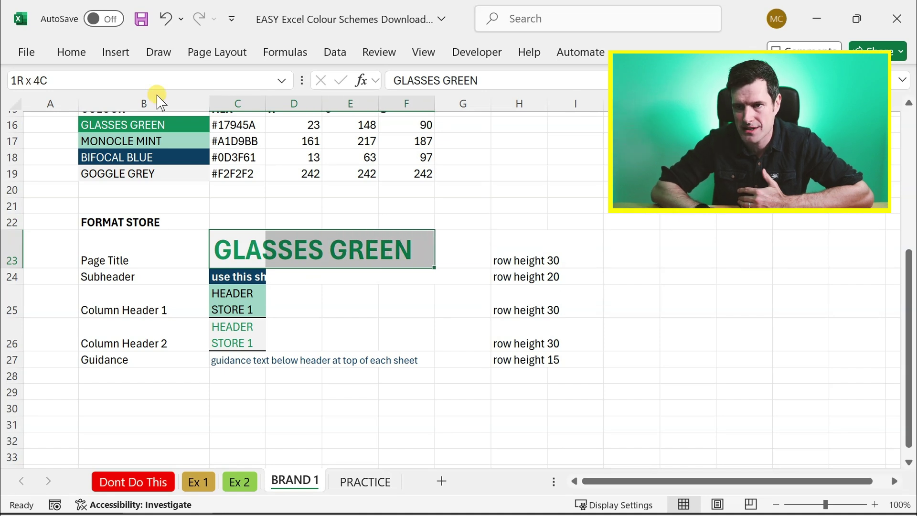
left_click(74, 58)
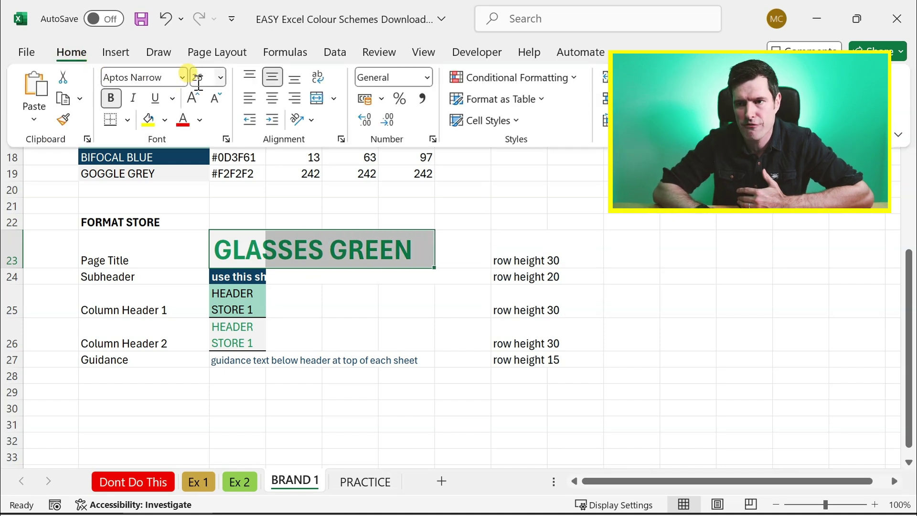
left_click(393, 218)
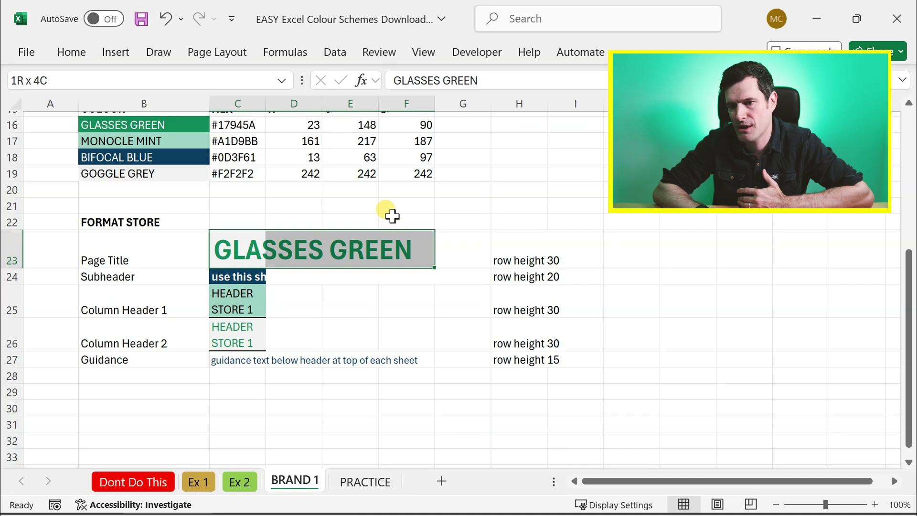
left_click(390, 220)
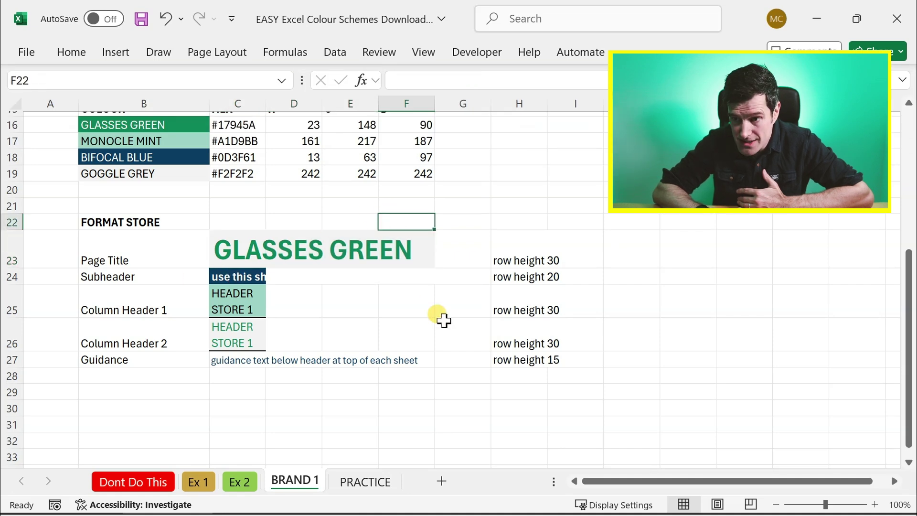
Review the navy subheader, both column header styles, GOGGLE GREY and the guidance text style.
left_click(246, 277)
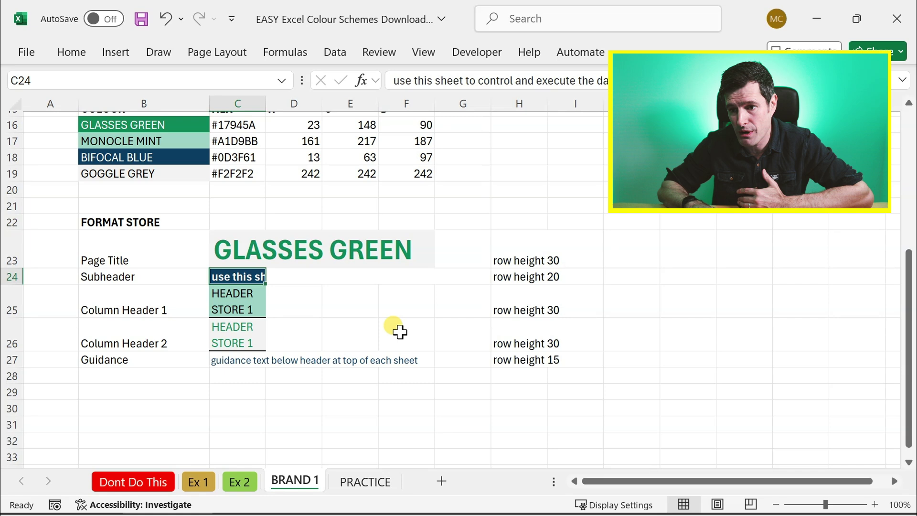
key("Down")
key("shift+Down")
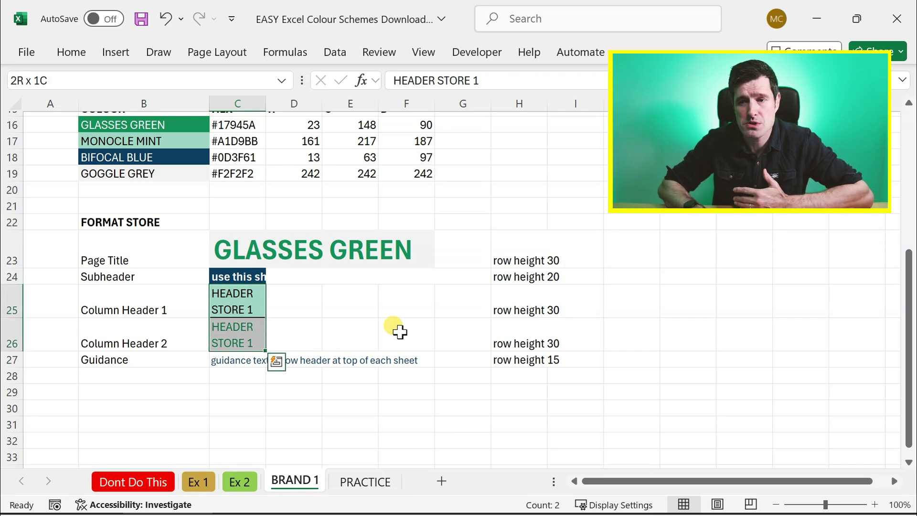
key("shift+Up")
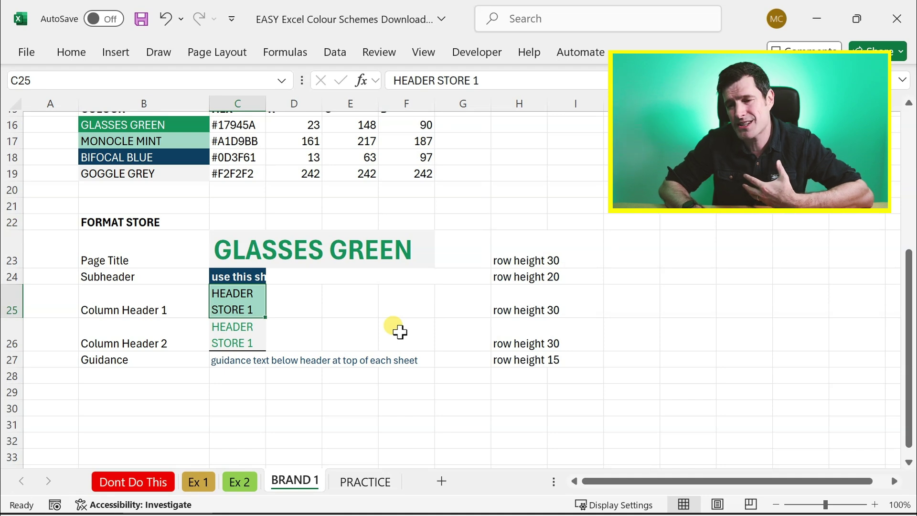
key("Down")
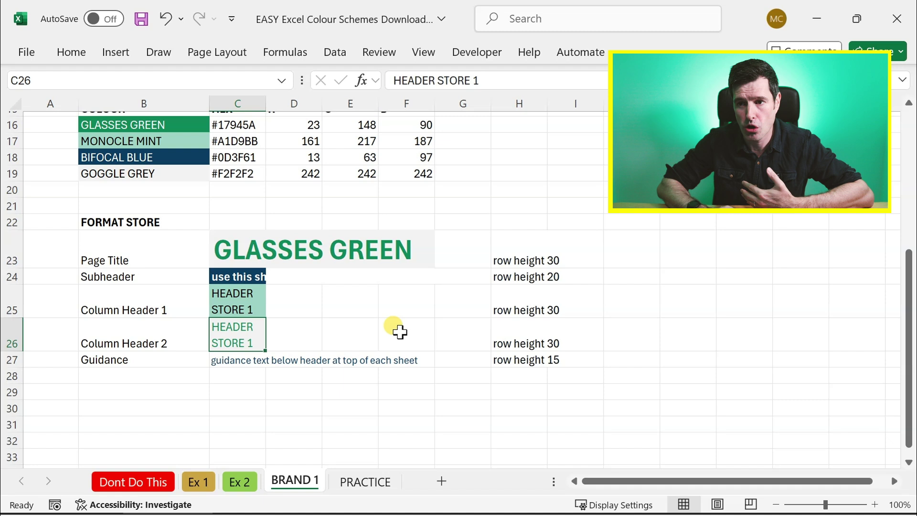
left_click(174, 174)
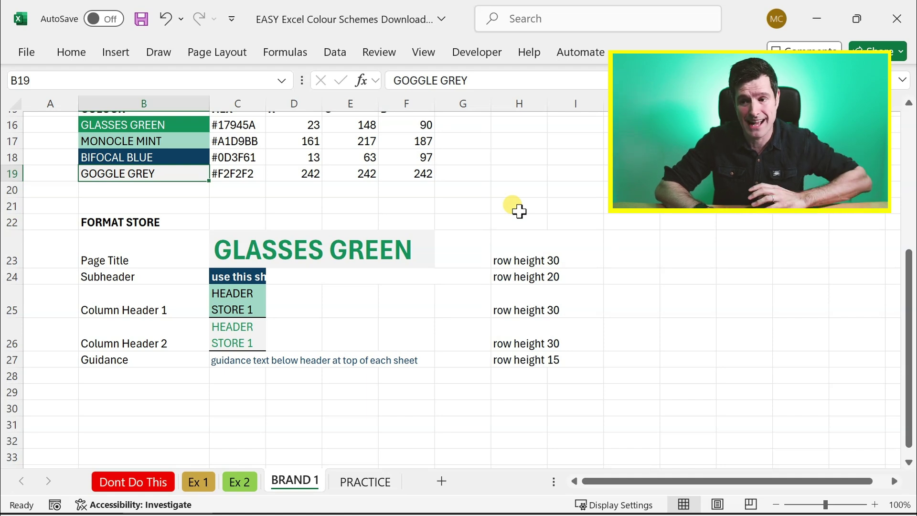
left_click(239, 360)
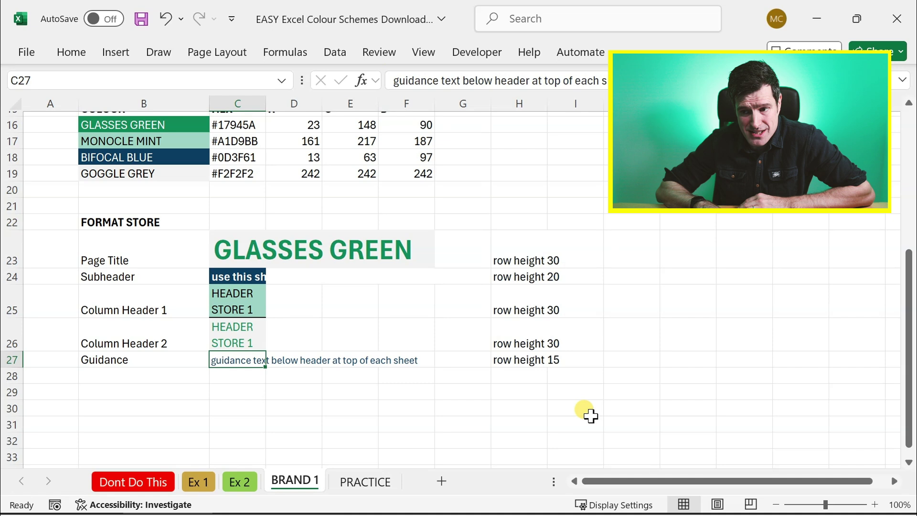
key("Left")
key("Down")
key("Down")
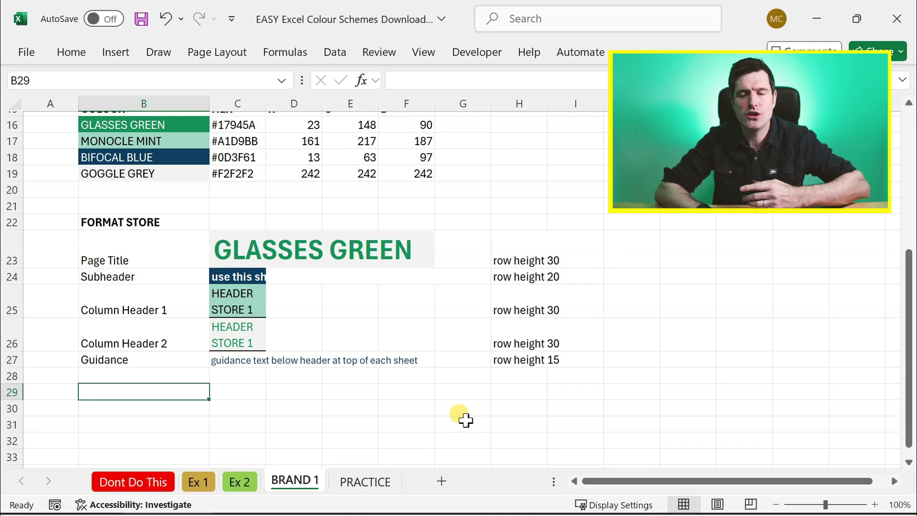
Use Move or Copy on the Ex 2 tab with '(move to end)' and Create a copy ticked.
left_click(207, 488)
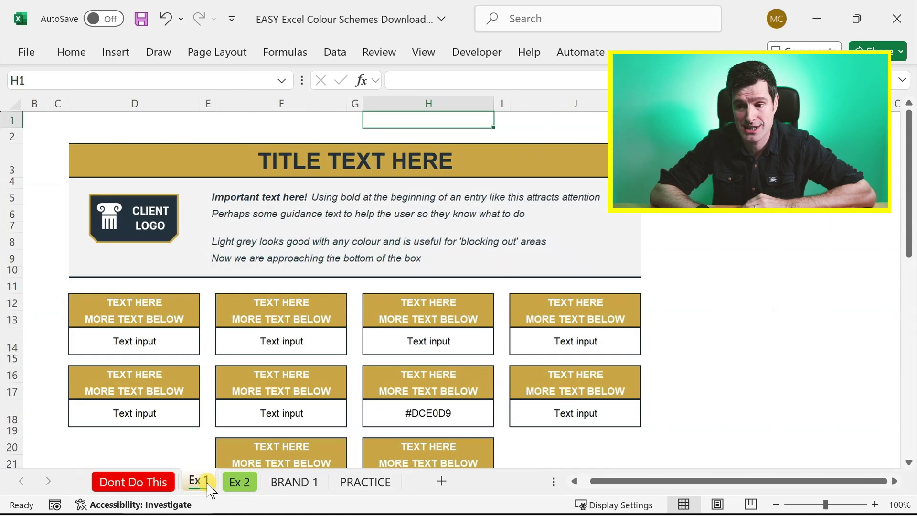
left_click(236, 485)
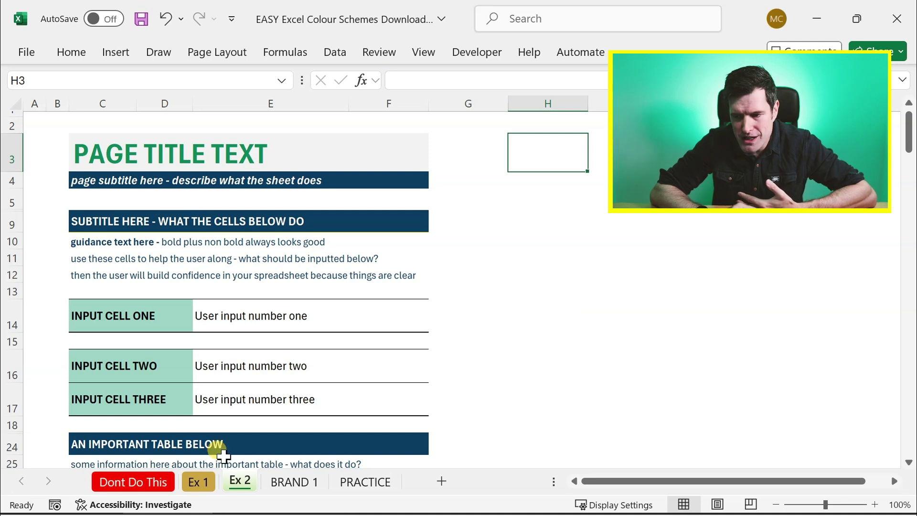
right_click(235, 488)
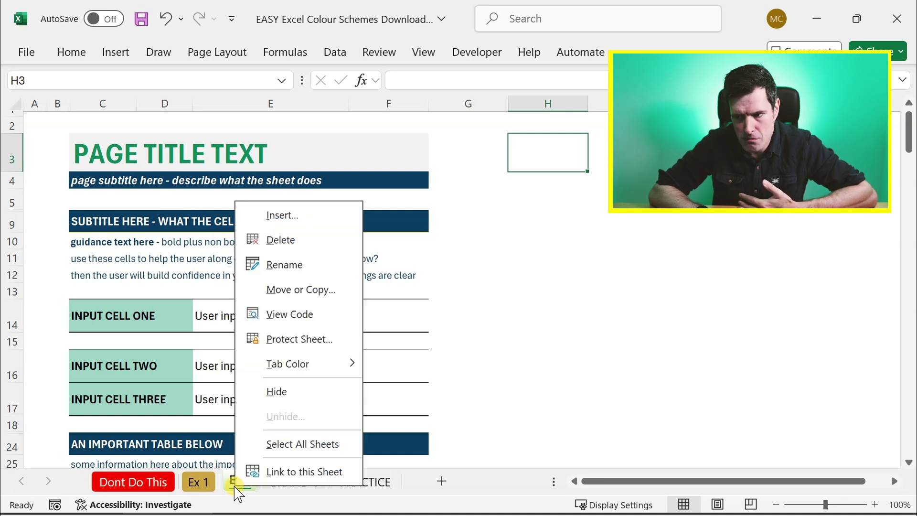
left_click(334, 289)
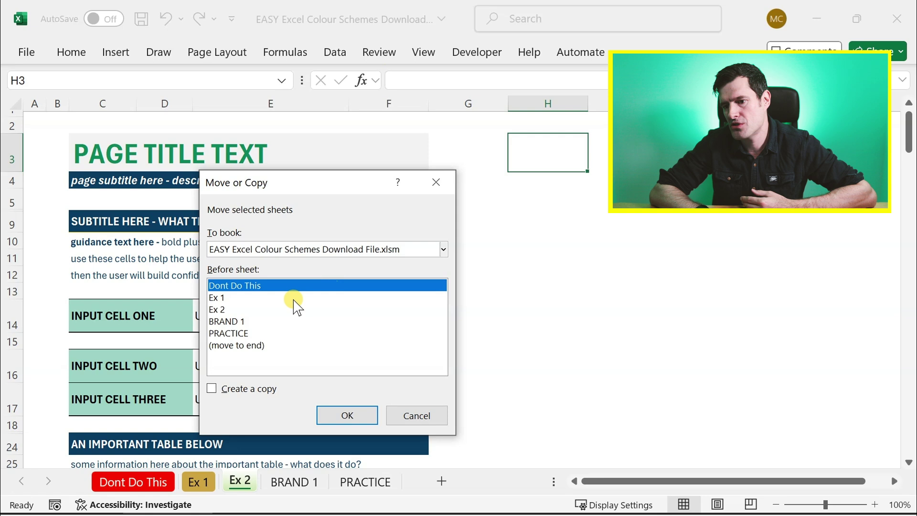
left_click(238, 345)
left_click(251, 389)
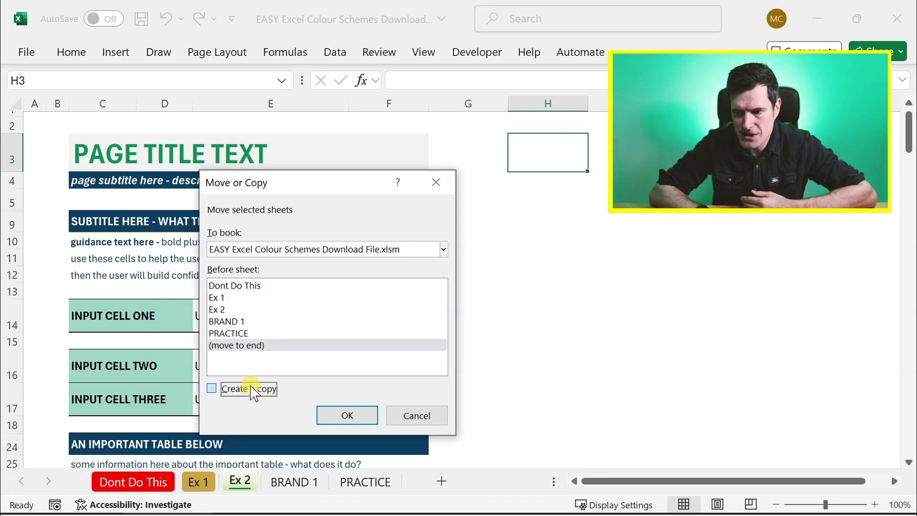
left_click(347, 415)
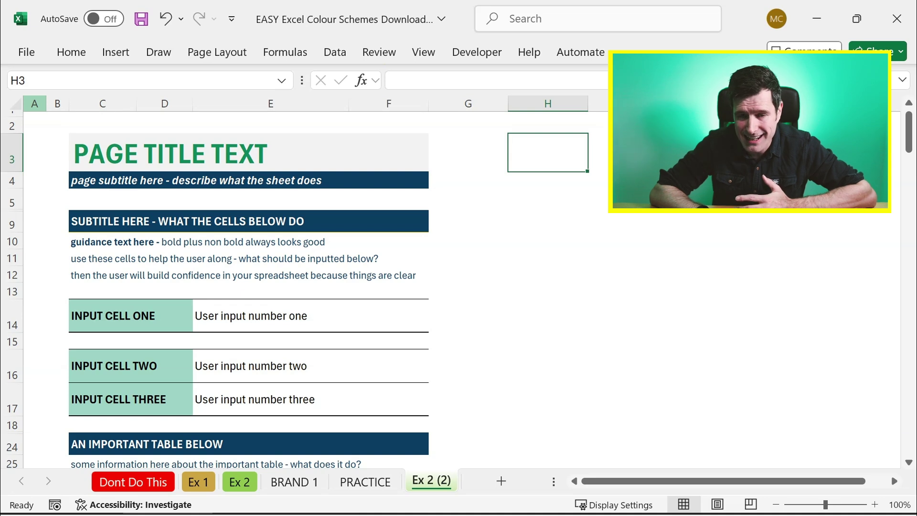
Select columns A–F of Ex 2 (2) and run Clear Formats with Alt, H, E, F.
left_click_drag(34, 103, 892, 105)
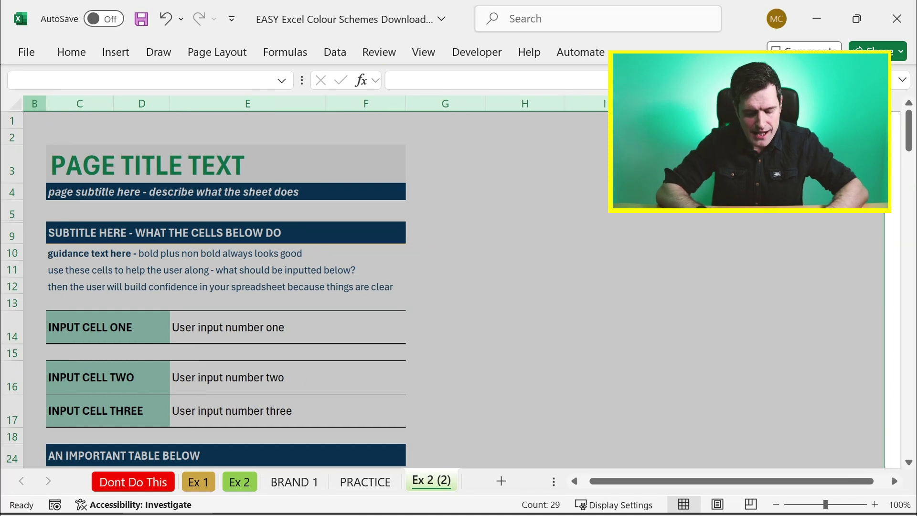
key("alt")
key("h")
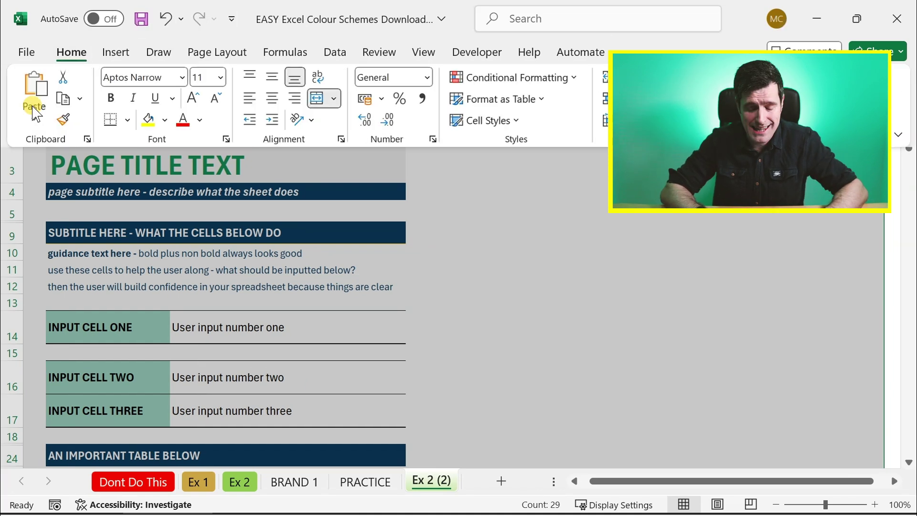
key("e")
key("f")
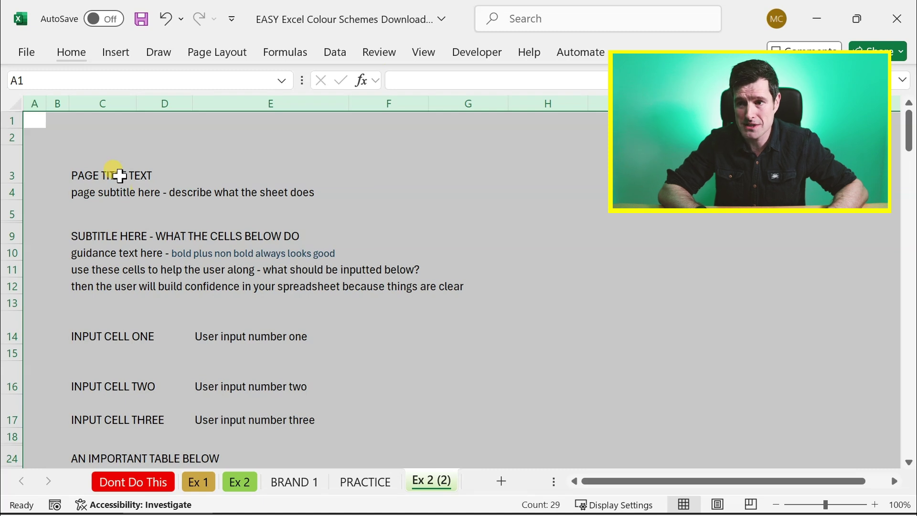
left_click(116, 176)
left_click(688, 280)
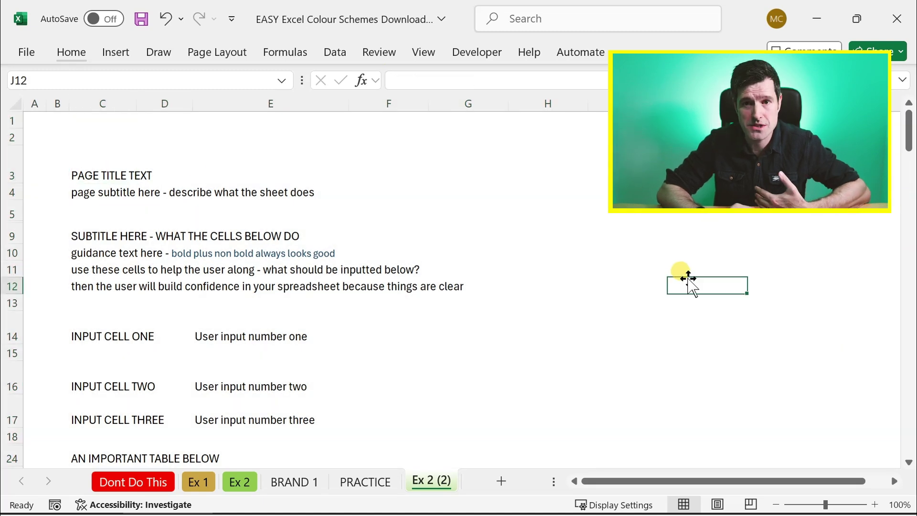
scroll(688, 280, "down", 1)
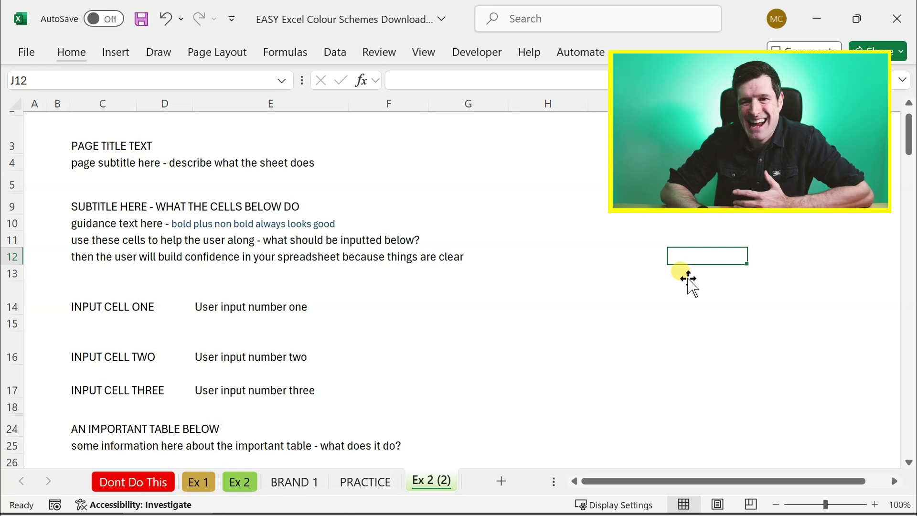
Copy the Glasses Green page-title style from C23 in the BRAND 1 format store.
left_click(273, 483)
left_click(330, 243)
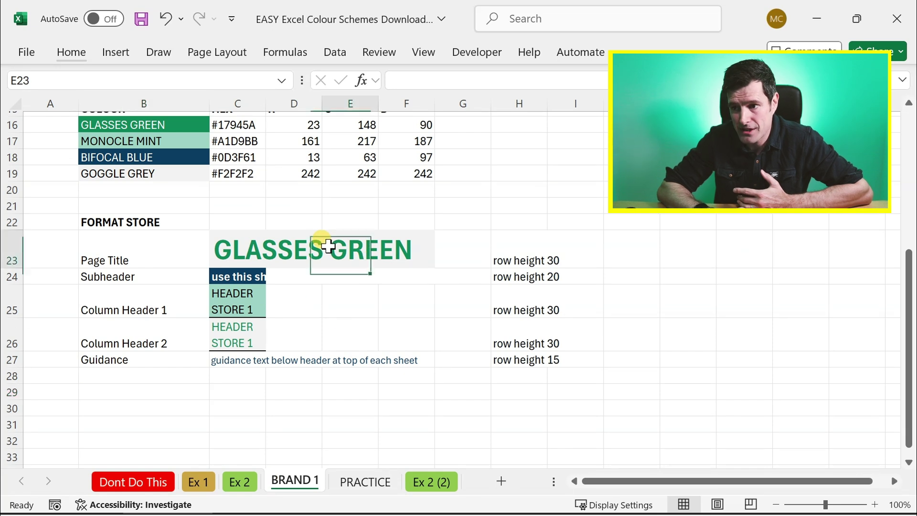
left_click(233, 244)
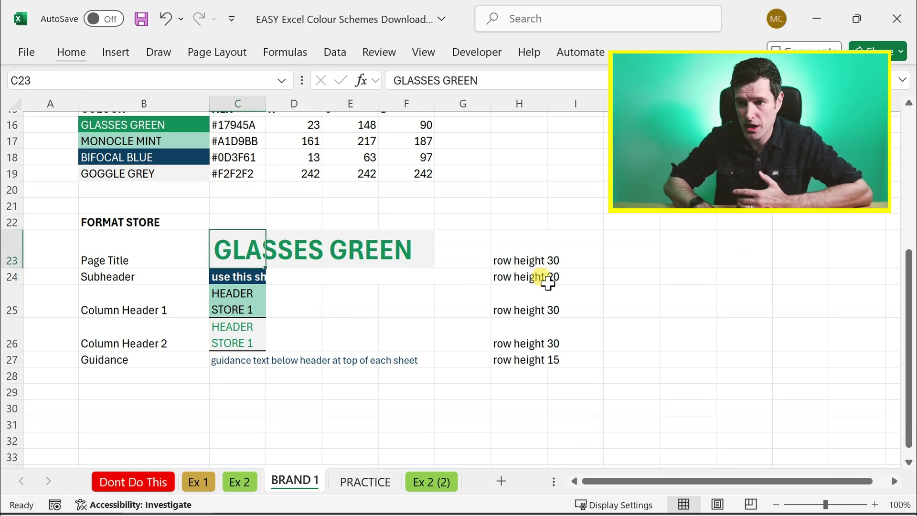
key("ctrl+c")
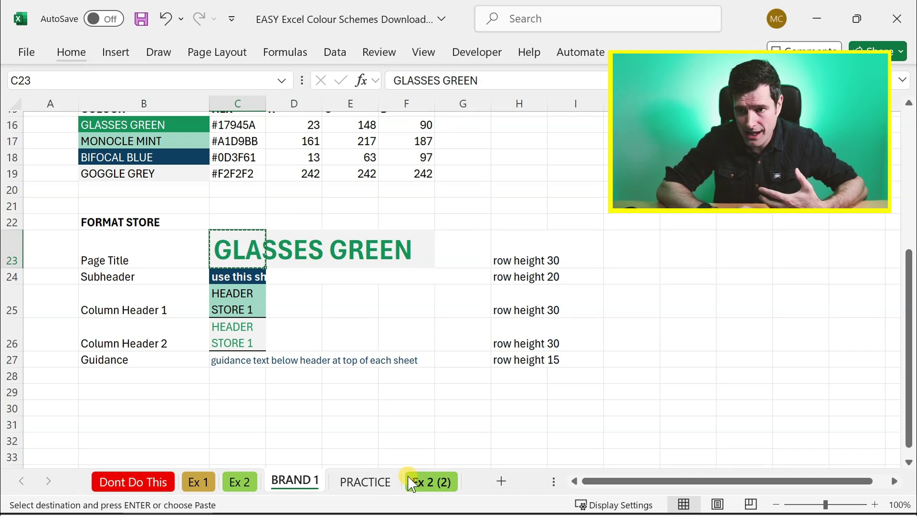
Paste only those formats onto the PAGE TITLE TEXT cells C3:E3 on Ex 2 (2).
left_click(418, 483)
left_click(102, 129)
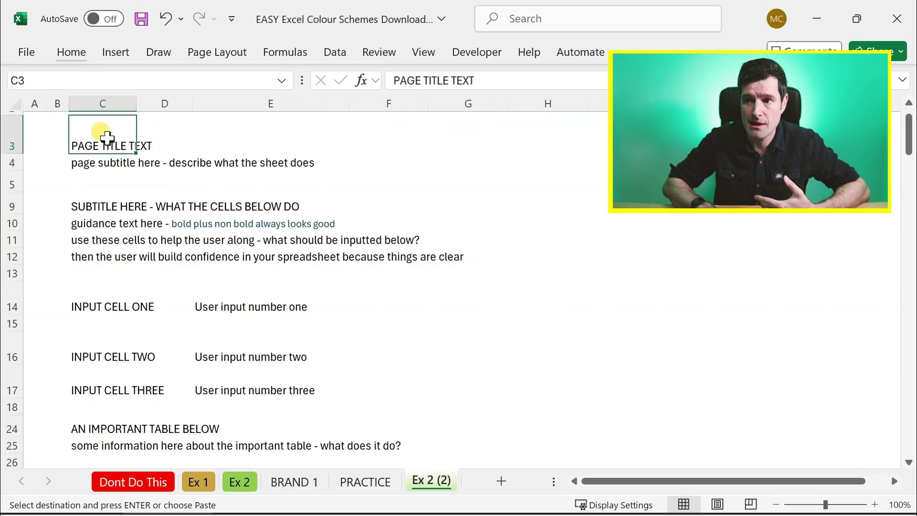
key("shift+Right")
key("shift+Right")
key("ctrl+alt+v")
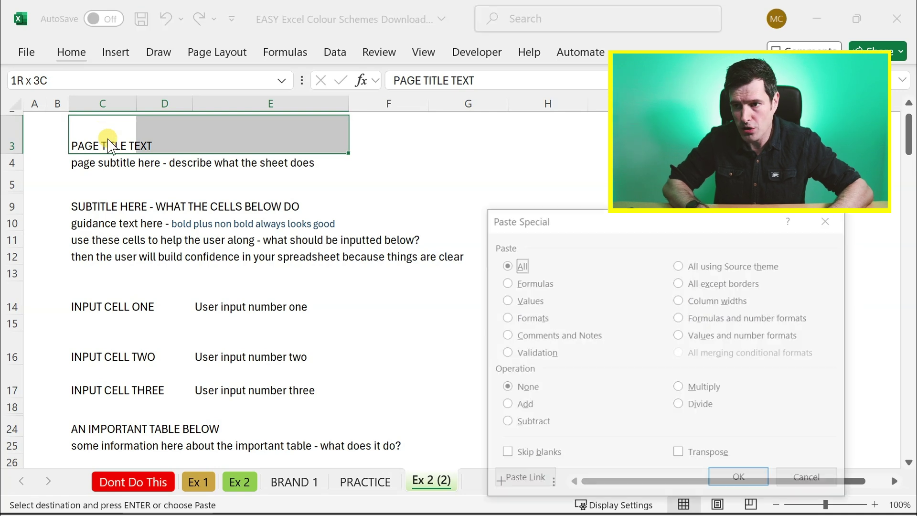
key("t")
key("Return")
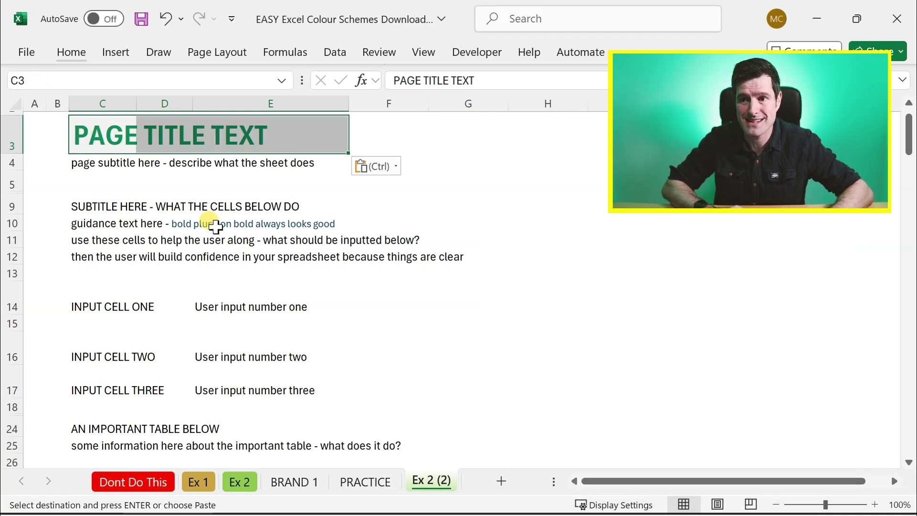
scroll(205, 220, "up", 2)
left_click(136, 221)
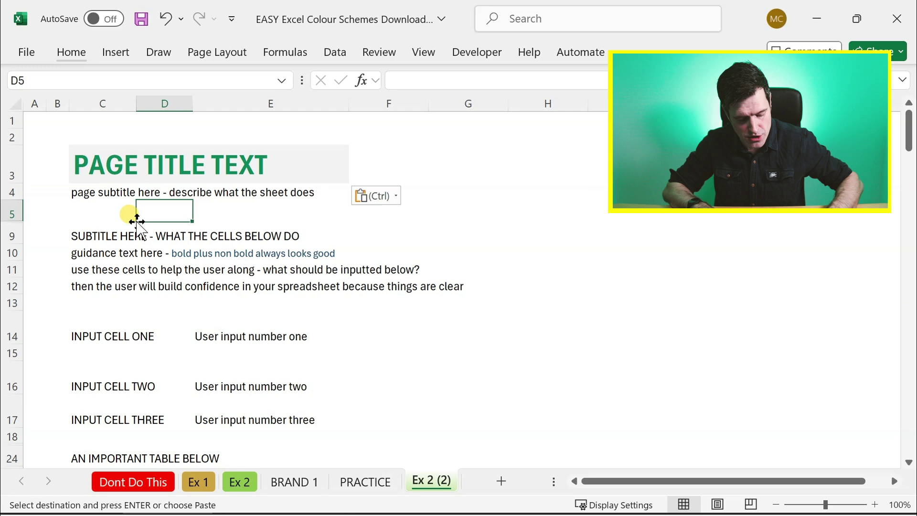
key("ctrl+Page_Up")
key("ctrl+Page_Up")
Copy the navy Subheader format from C24 and paste its formats onto the page subtitle C4:E4.
key("Down")
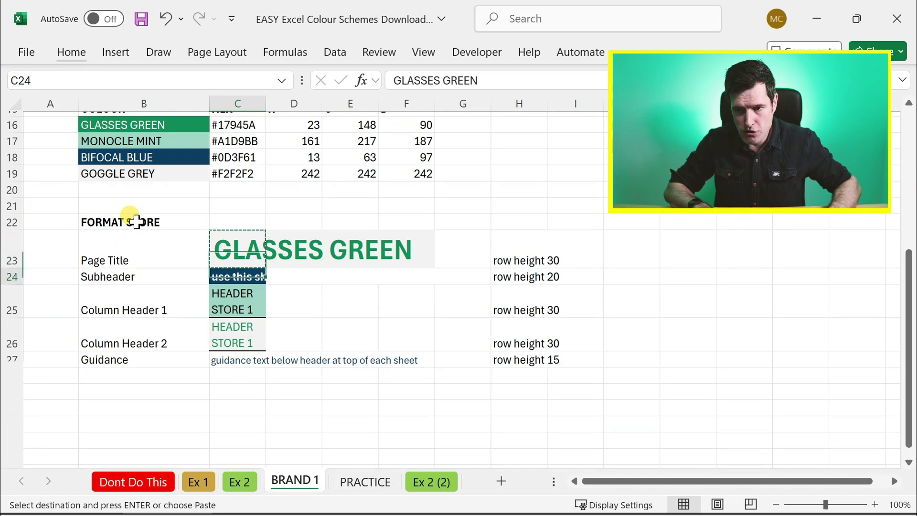
key("ctrl+c")
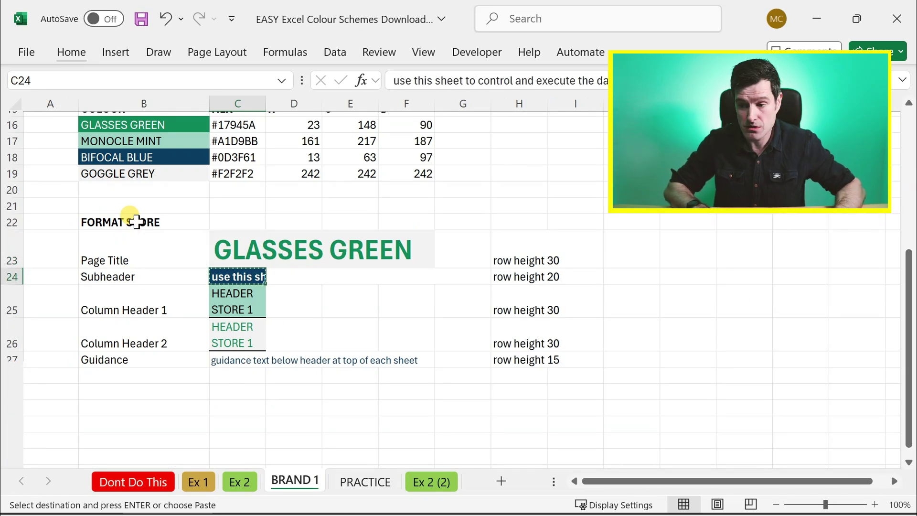
key("ctrl+Page_Down")
key("ctrl+Page_Down")
key("Up")
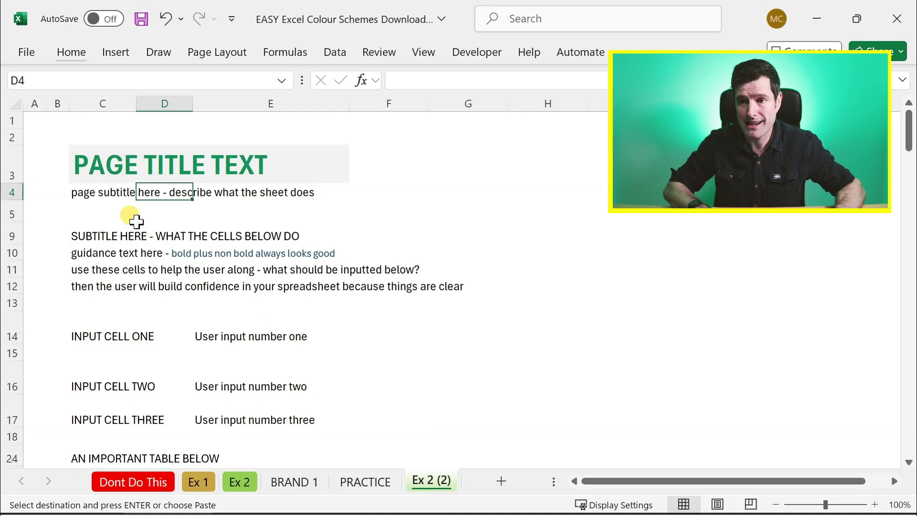
key("Left")
key("shift+Right")
key("shift+Right")
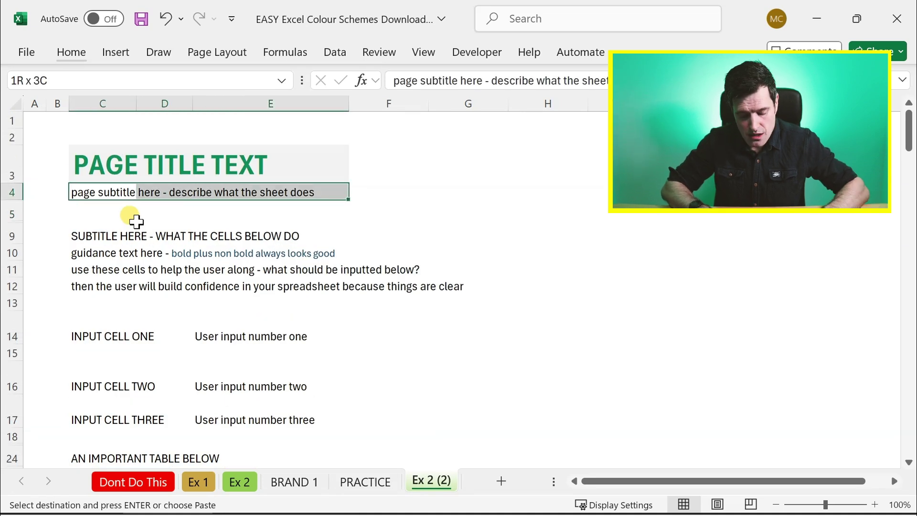
key("ctrl+alt+v")
key("t")
key("Return")
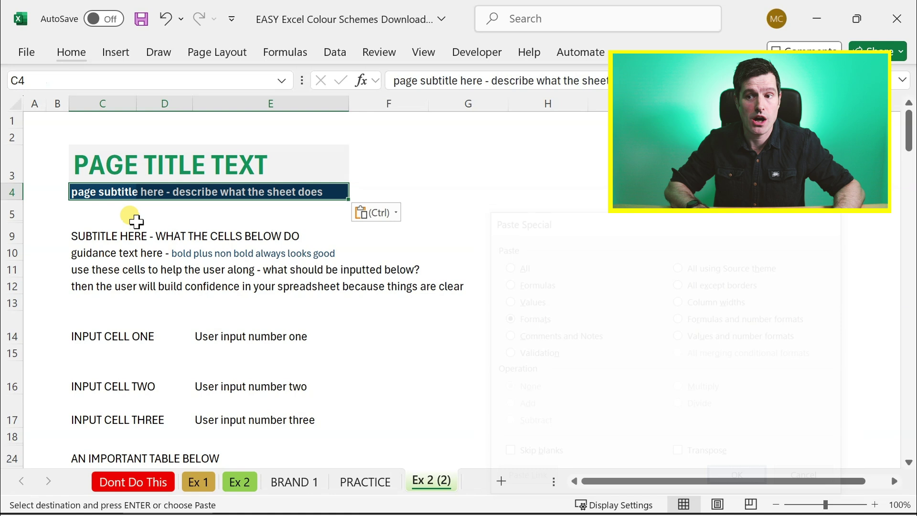
Paste the same navy subheader formats onto the SUBTITLE HERE row C9:E9.
key("Down")
key("Down")
key("shift+Right")
key("shift+Right")
key("shift+Right")
key("shift+Left")
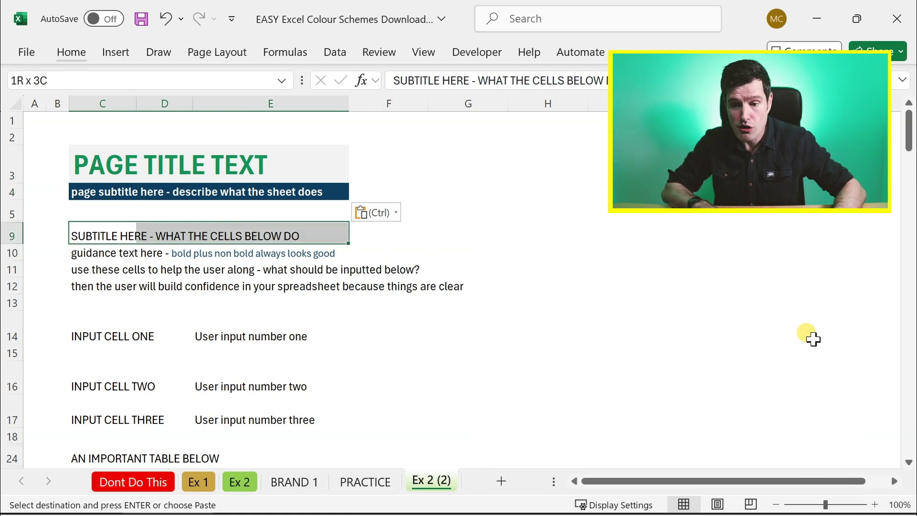
key("ctrl+alt+v")
key("t")
key("Return")
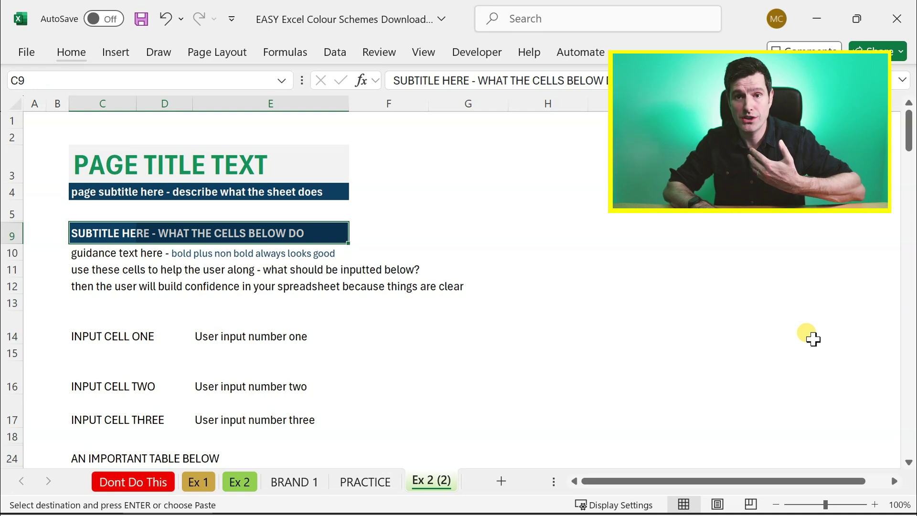
key("Down")
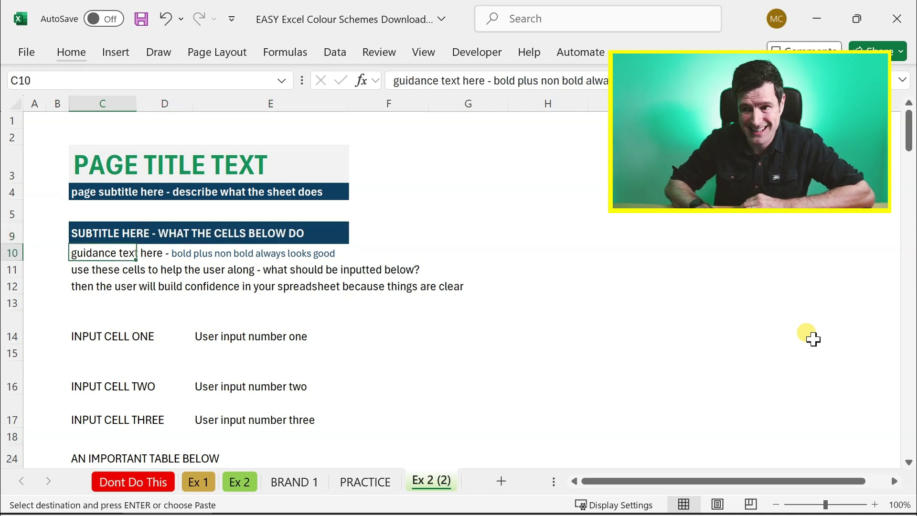
key("shift+Right")
key("shift+Right")
key("shift+Right")
Copy the Guidance format from C27 in the BRAND 1 format store.
key("shift+Down")
key("shift+Down")
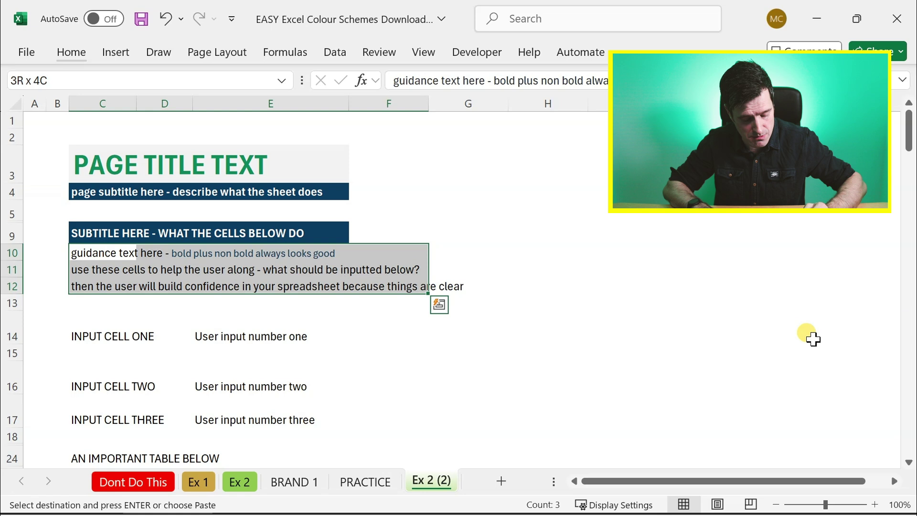
key("ctrl+Page_Up")
key("ctrl+Page_Up")
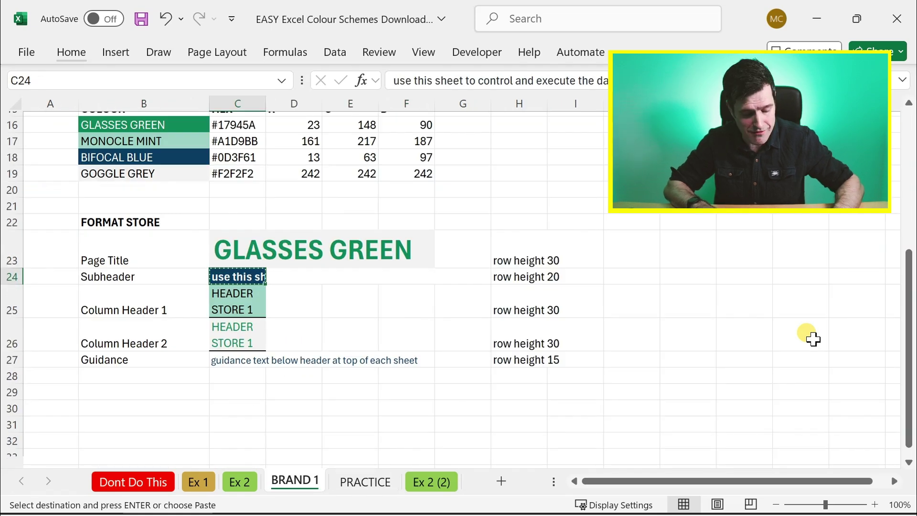
key("Escape")
key("Down")
key("Down")
key("Down")
key("ctrl+c")
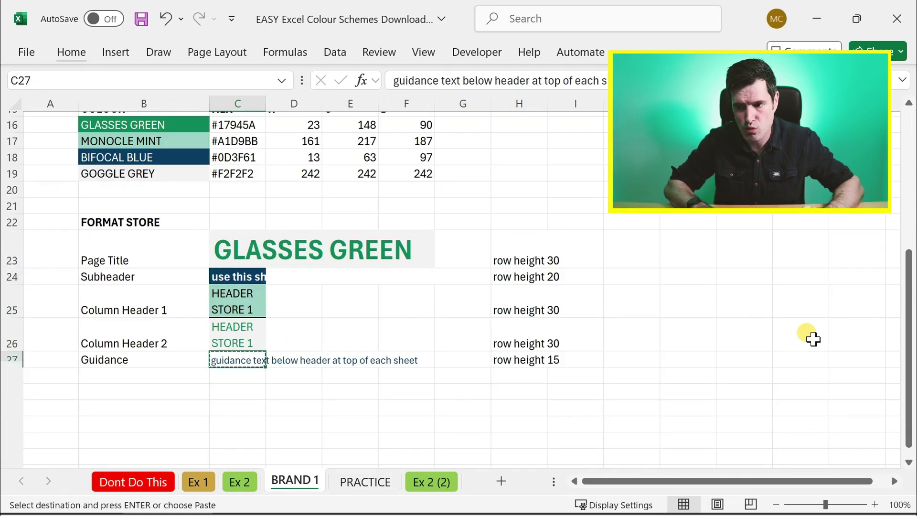
key("ctrl+Page_Down")
key("ctrl+Page_Down")
key("Down")
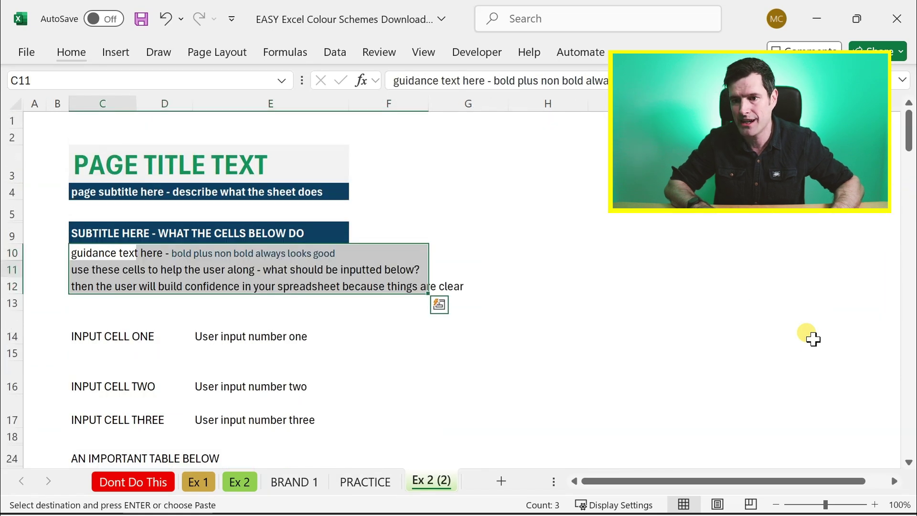
Paste the guidance formats onto the three guidance lines in C10:D12.
key("Up")
key("shift+Right")
key("shift+Right")
key("shift+Left")
key("shift+Down")
key("shift+Down")
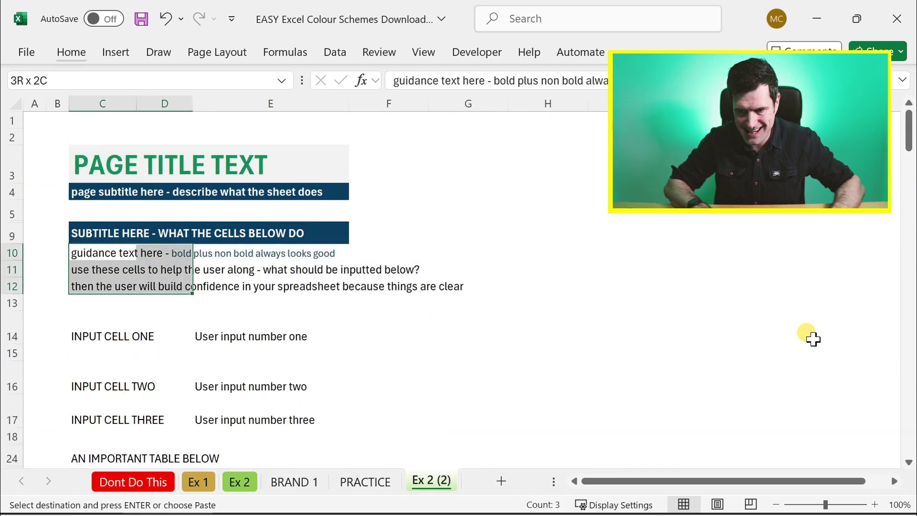
key("ctrl+alt+v")
key("t")
key("Return")
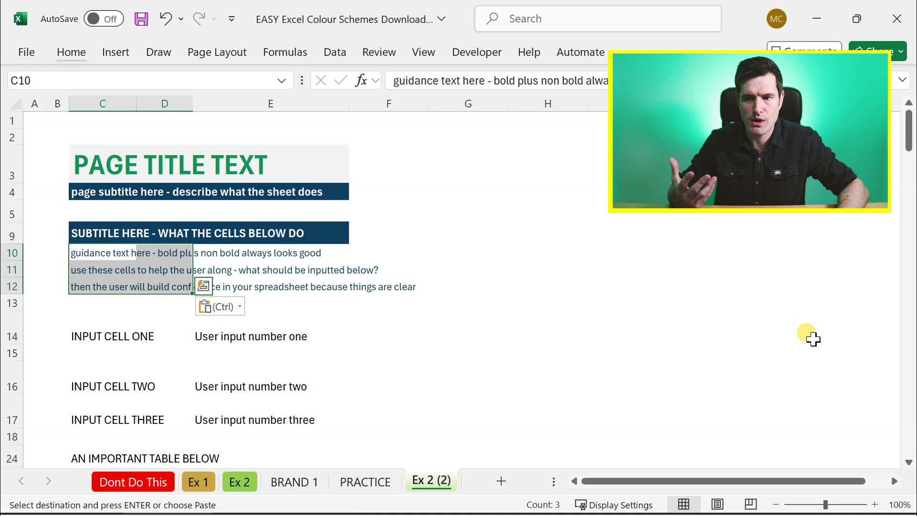
key("Escape")
key("Down")
key("Down")
key("Down")
key("Down")
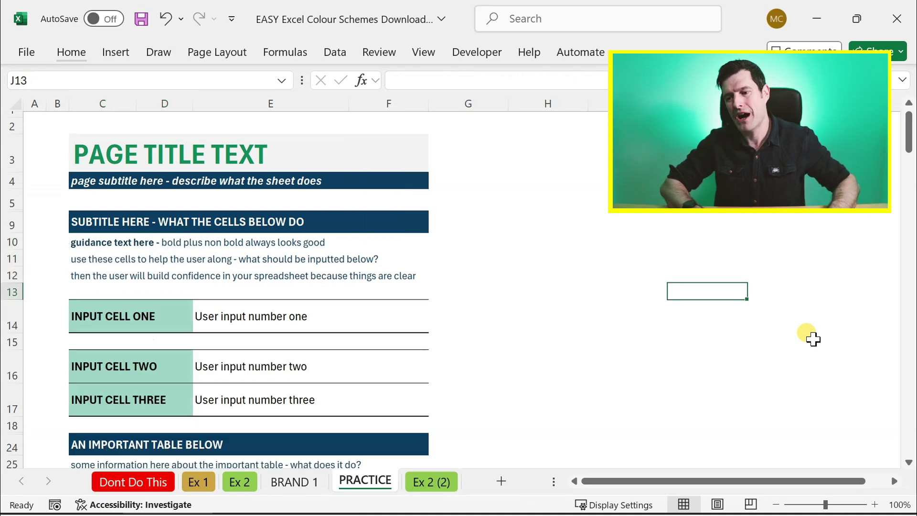
Copy the mint Column Header 1 format from C25 and paste it onto INPUT CELL ONE, C14:D14.
key("ctrl+Page_Up")
key("ctrl+Page_Up")
key("Up")
key("Up")
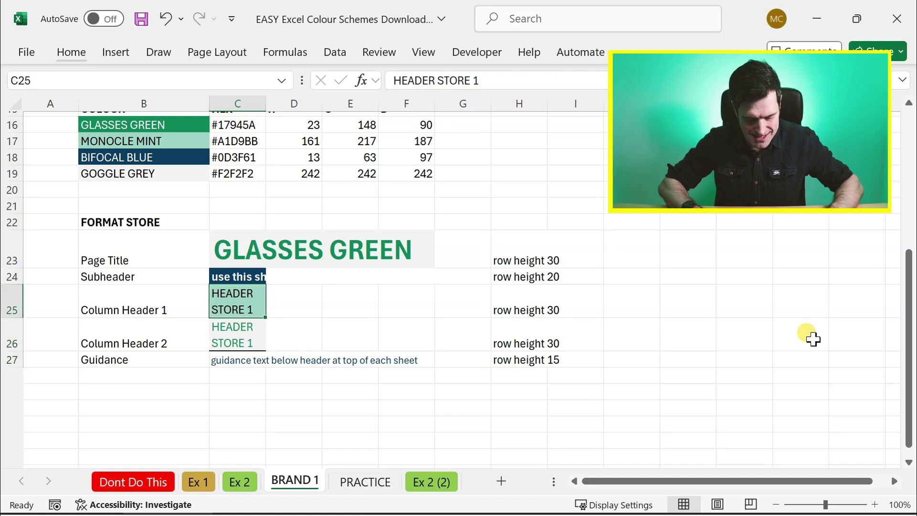
key("ctrl+c")
key("ctrl+Page_Down")
key("ctrl+Page_Down")
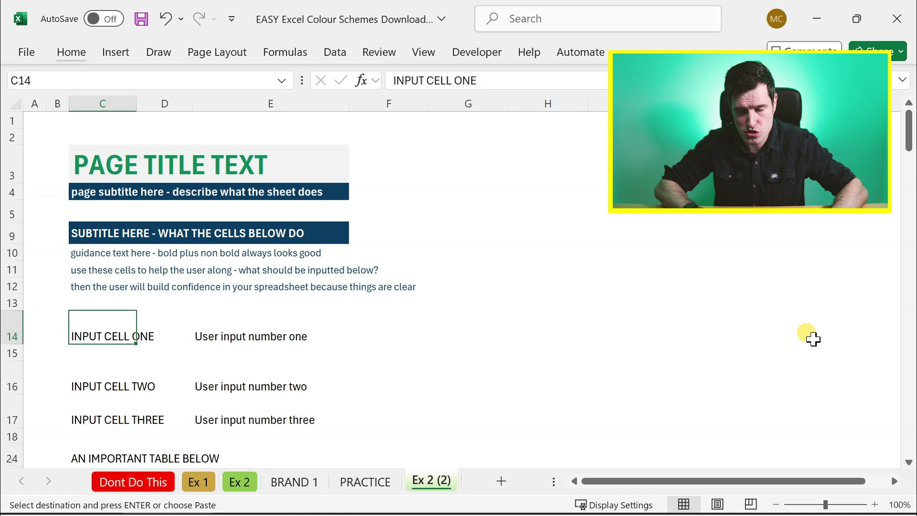
key("ctrl+alt+v")
key("t")
key("Return")
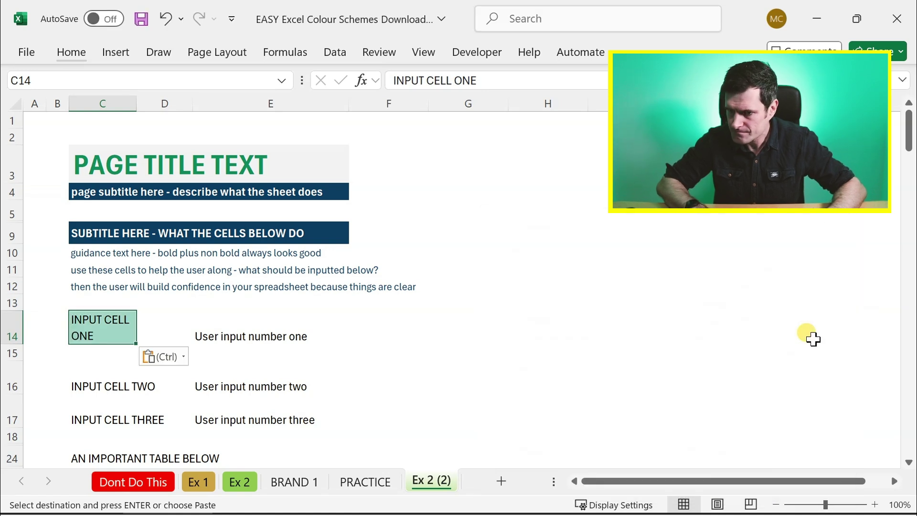
key("shift+Right")
key("ctrl+alt+v")
key("t")
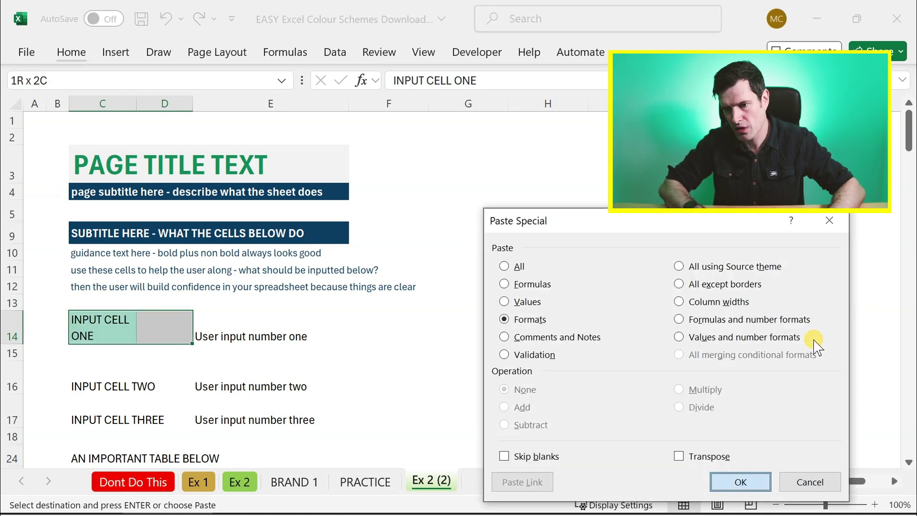
key("Return")
Apply the same mint format to the INPUT CELL TWO and THREE labels in C16:D17.
key("Down")
key("Down")
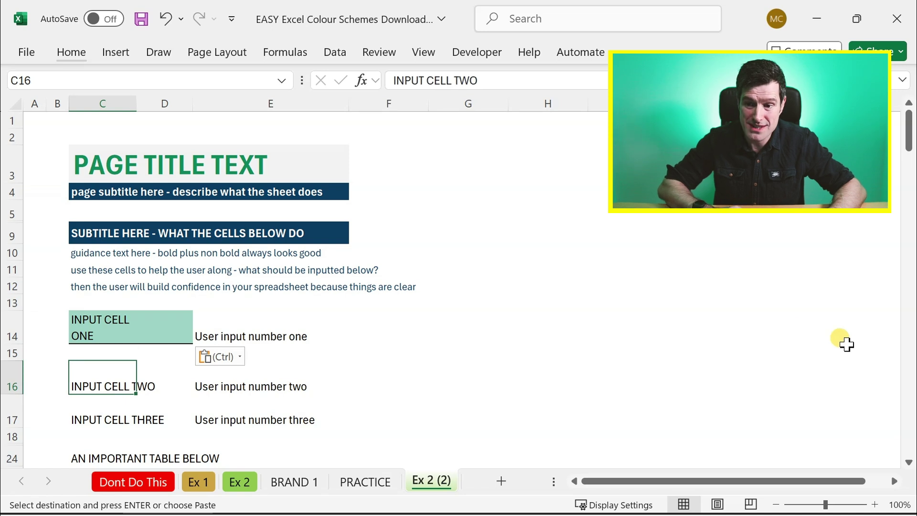
scroll(843, 342, "down", 1)
key("shift+Right")
key("shift+Down")
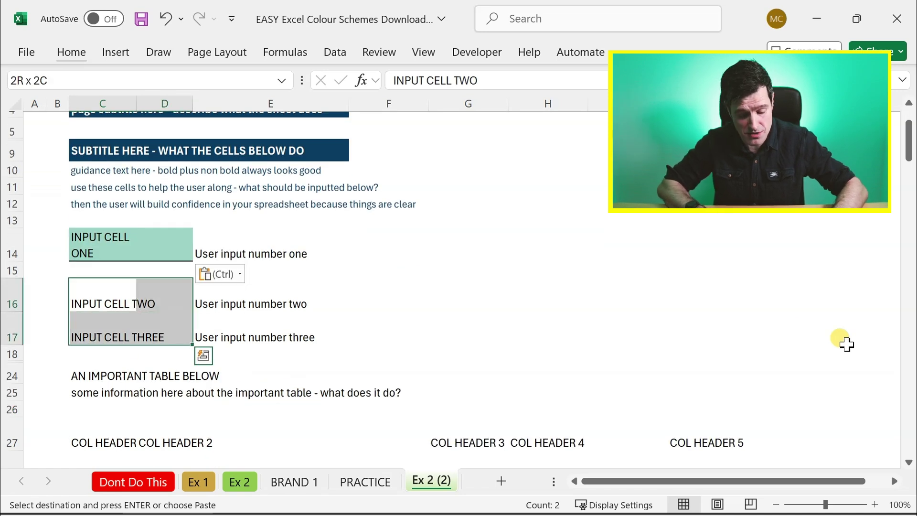
key("ctrl+alt+v")
key("t")
key("Return")
key("Up")
key("Up")
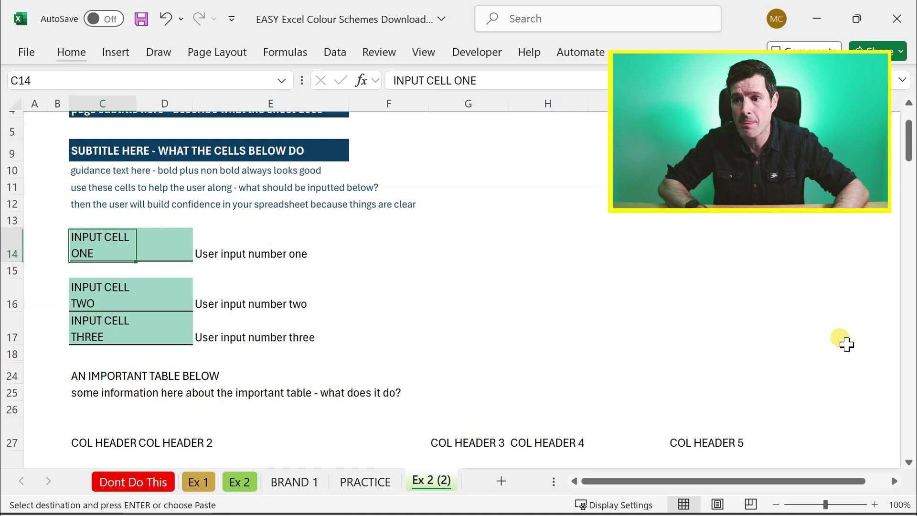
key("Right")
Pick up the Column Header 2 format from C26 on BRAND 1.
key("ctrl+Page_Up")
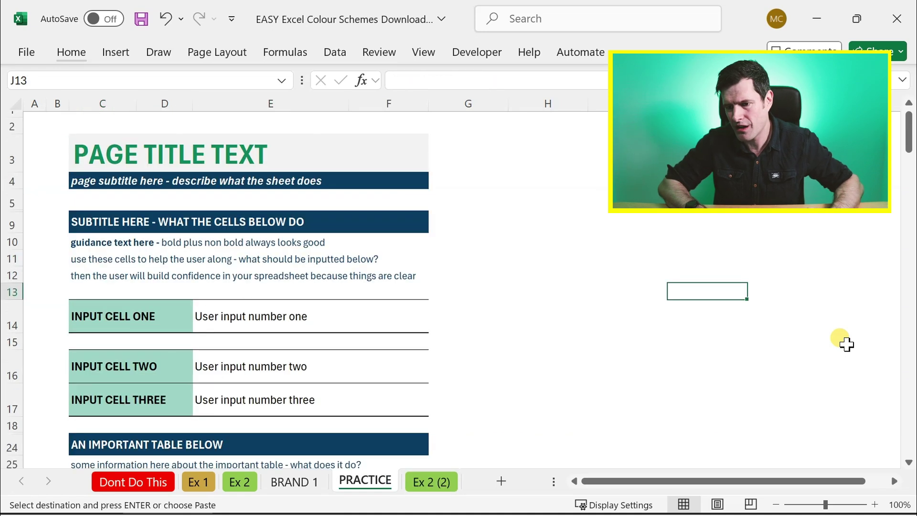
key("ctrl+Page_Up")
key("Down")
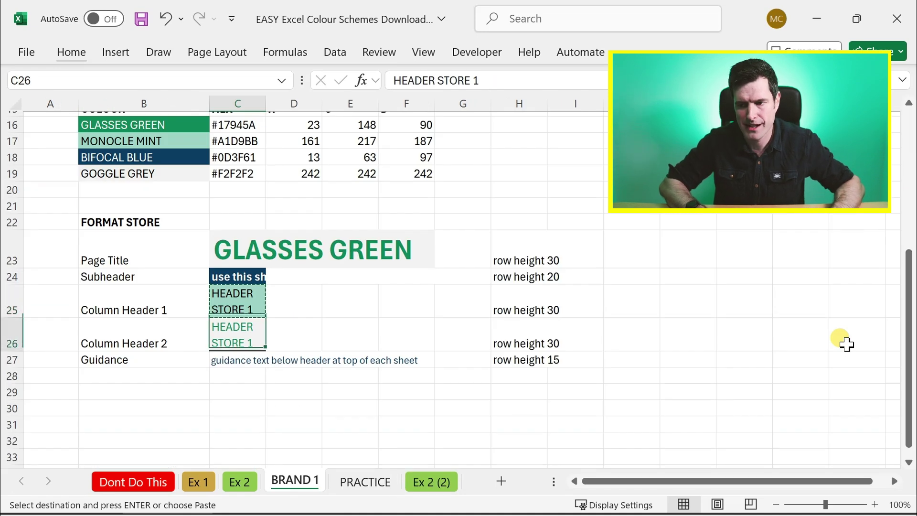
key("ctrl+Page_Down")
key("ctrl+Page_Down")
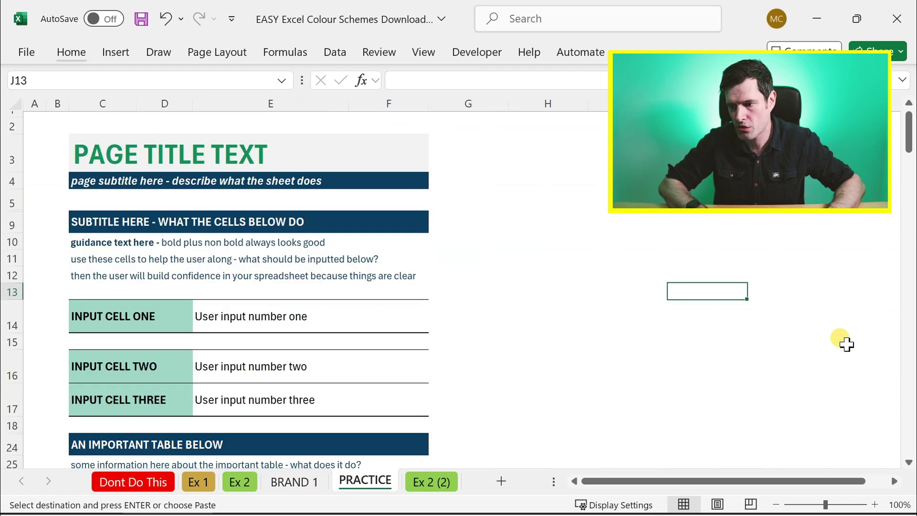
Paste the light-grey, green-text format onto the user input cells E14 and E16:E17.
key("ctrl+alt+v")
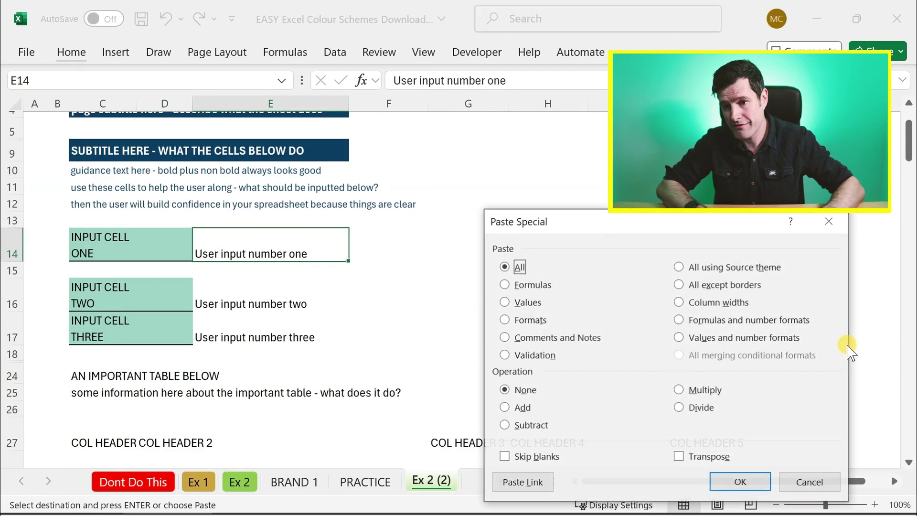
key("t")
key("Return")
key("Down")
key("Down")
key("shift+Down")
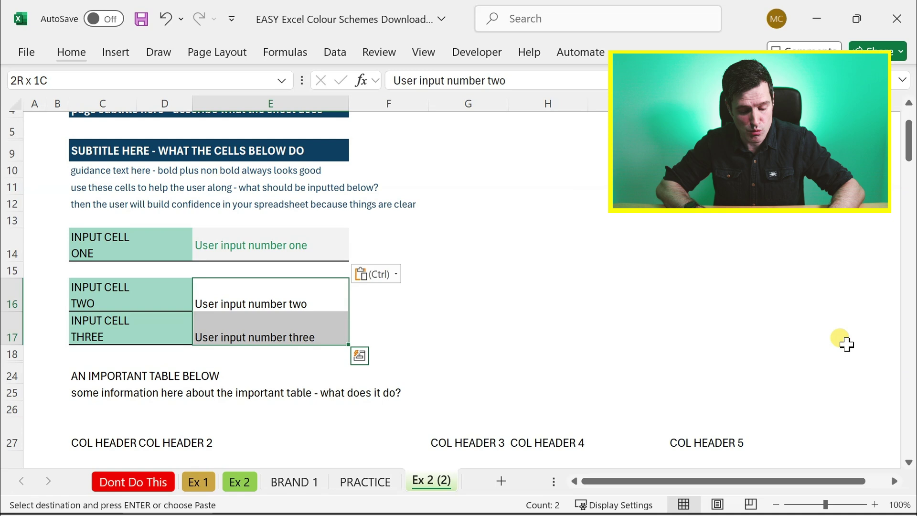
key("F4")
left_click(734, 314)
scroll(734, 313, "up", 2)
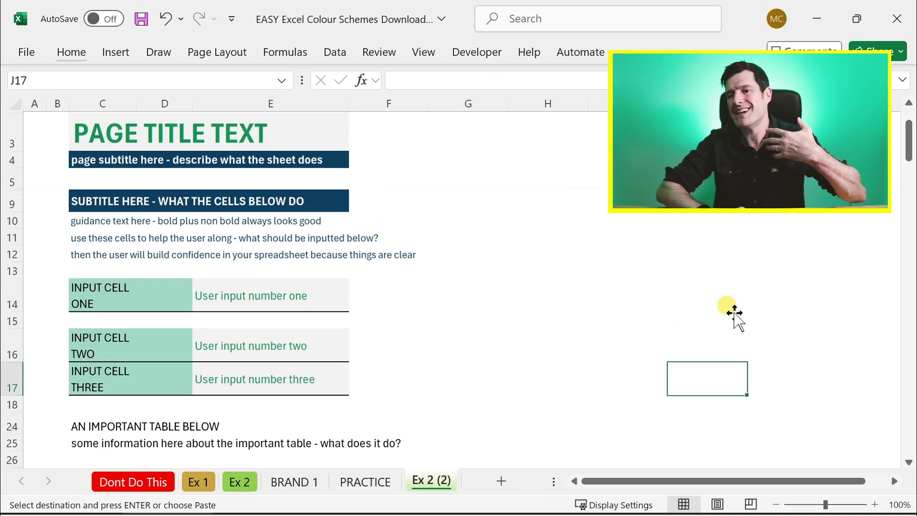